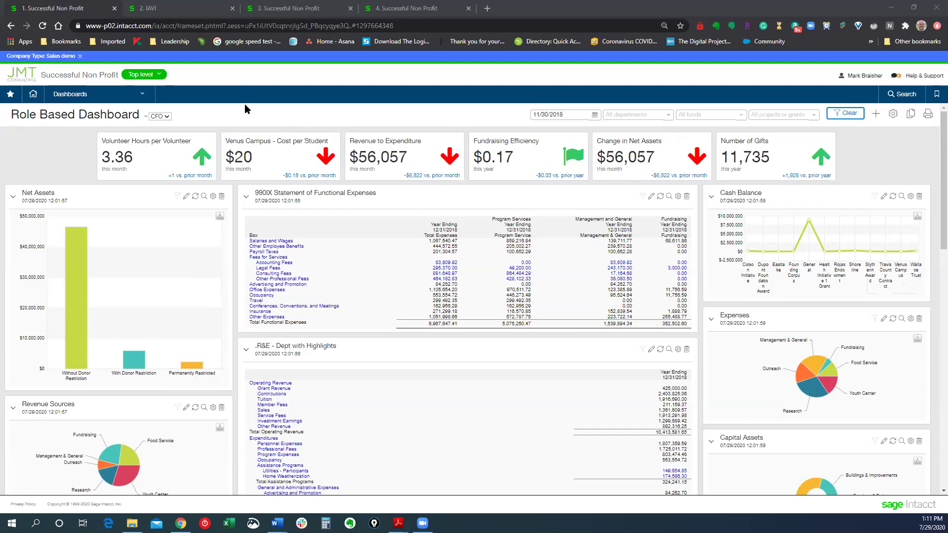
- Open the home page and outline the Recent Product News section with a temporary red rectangle annotation
{"action": "left_click", "coordinate": [33, 97]}
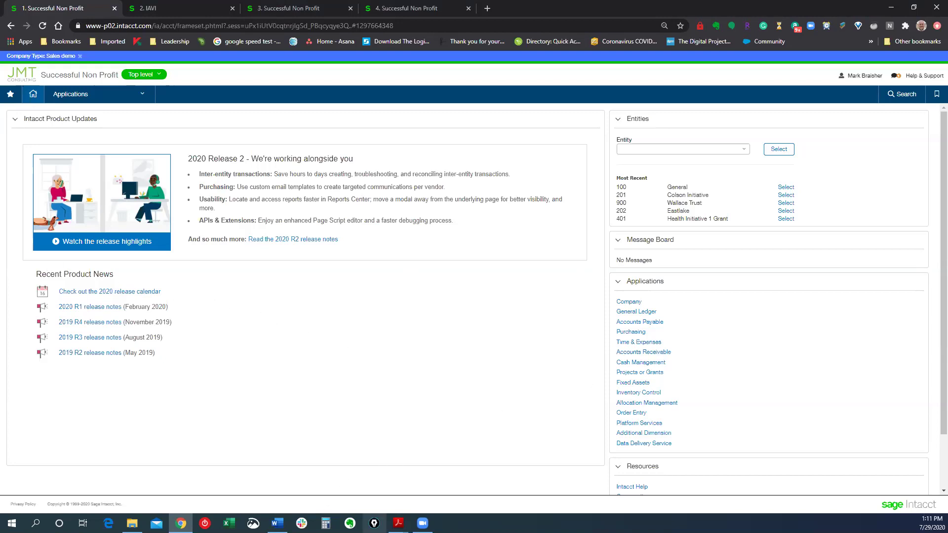
{"action": "left_click", "coordinate": [374, 523]}
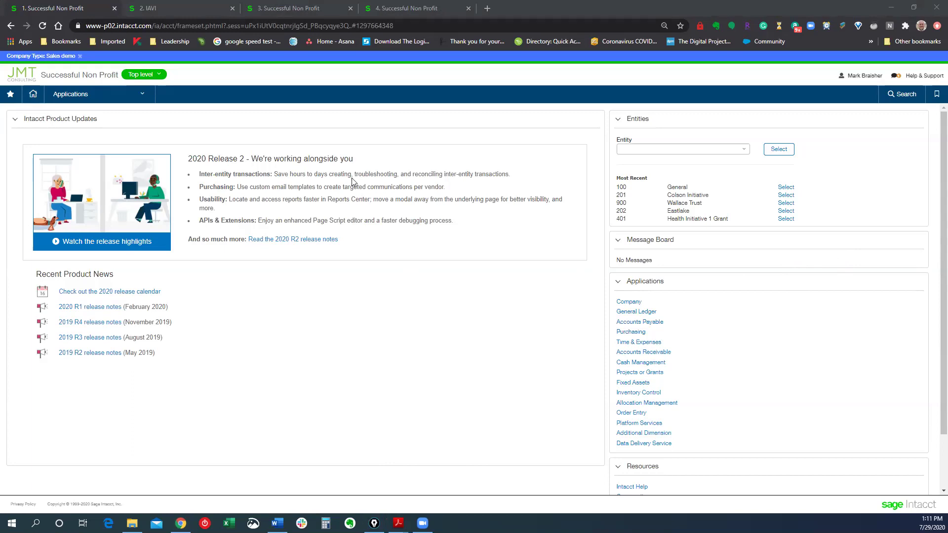
{"action": "left_click_drag", "start_coordinate": [22, 267], "coordinate": [168, 385]}
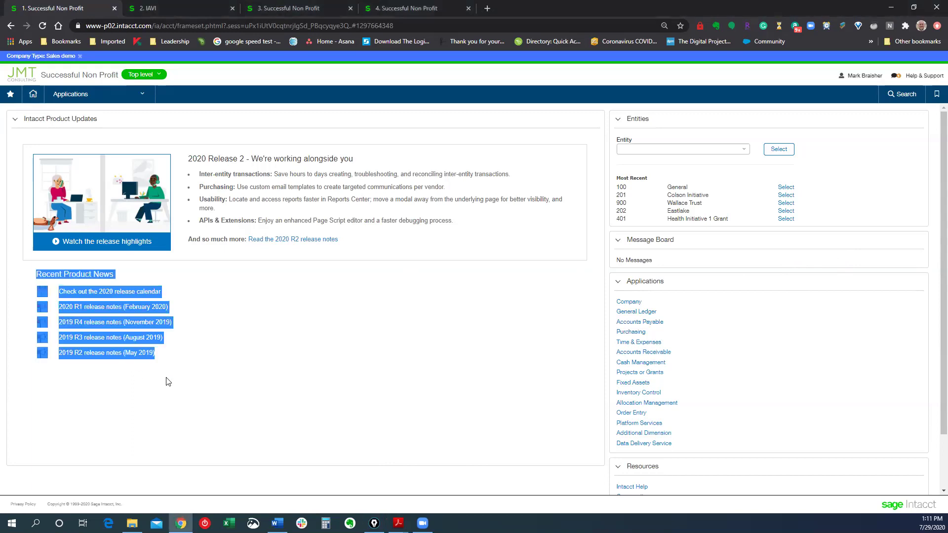
{"action": "left_click", "coordinate": [232, 346]}
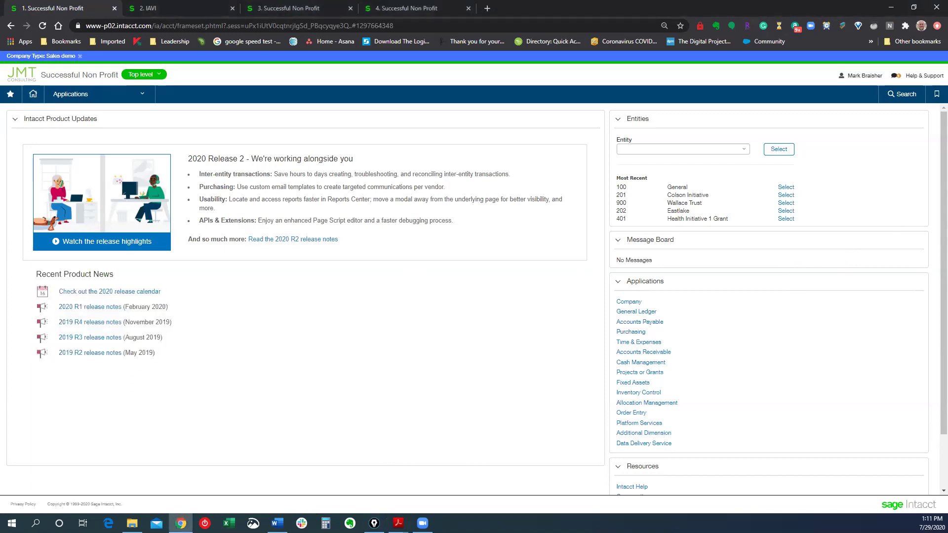
{"action": "key", "text": "ctrl+shift+d"}
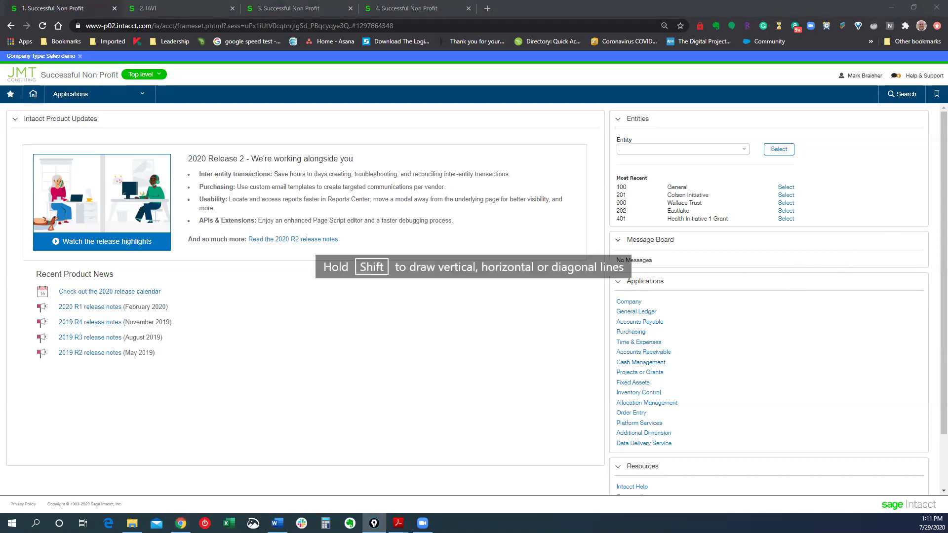
{"action": "key", "text": "r"}
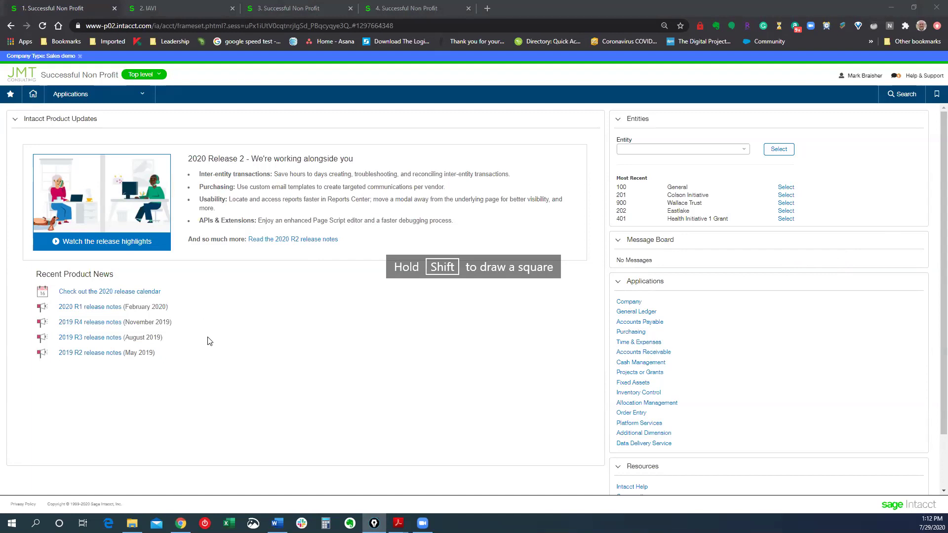
{"action": "left_click_drag", "start_coordinate": [21, 268], "coordinate": [238, 397]}
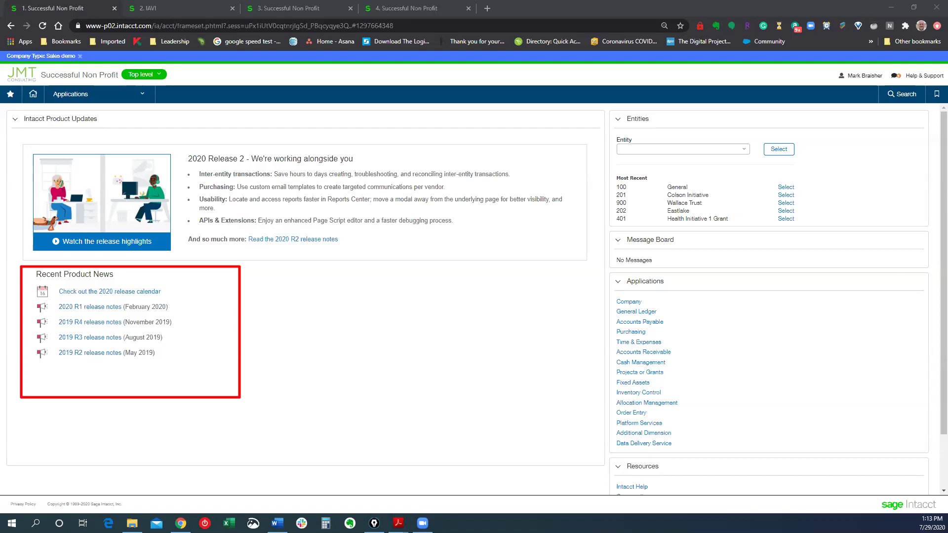
{"action": "key", "text": "Escape"}
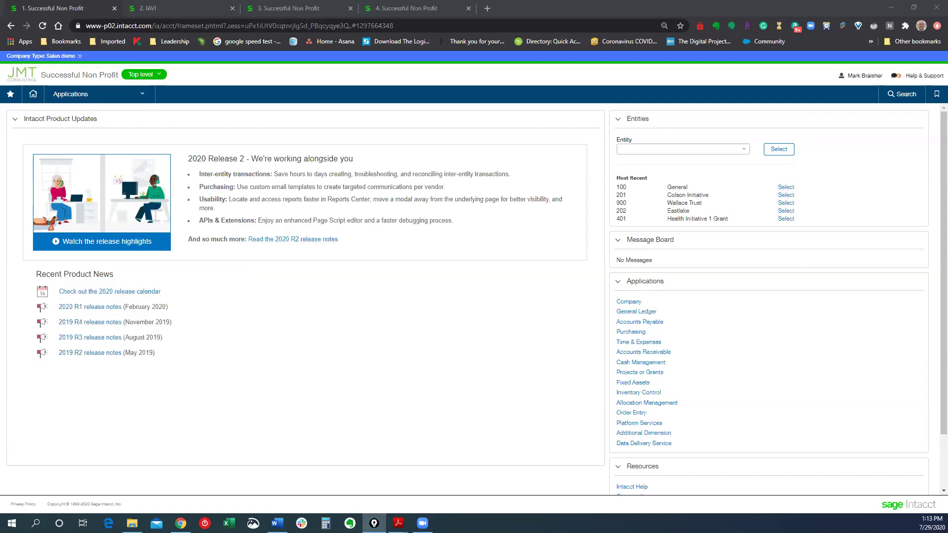
- Mark the Resources section on the home page with a temporary rectangle annotation
{"action": "scroll", "coordinate": [628, 345], "scroll_direction": "down", "scroll_amount": 2}
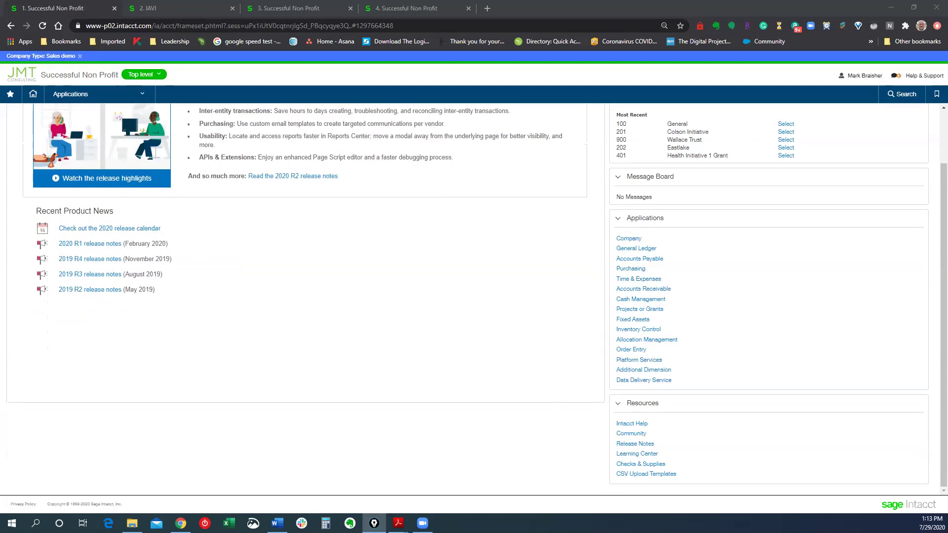
{"action": "mouse_move", "coordinate": [597, 391]}
{"action": "left_mouse_down"}
{"action": "mouse_move", "coordinate": [655, 477]}
{"action": "mouse_move", "coordinate": [689, 487]}
{"action": "left_mouse_up"}
{"action": "scroll", "coordinate": [491, 277], "scroll_direction": "up", "scroll_amount": 2}
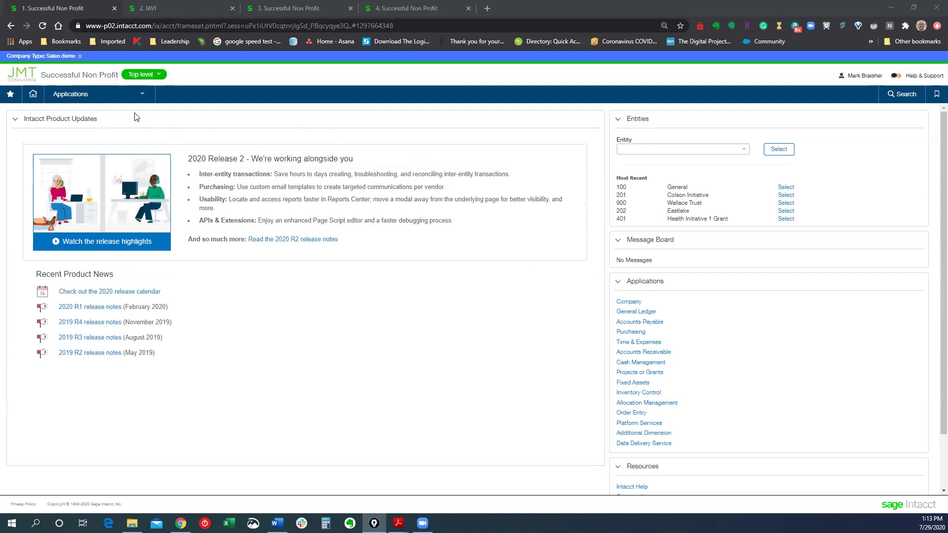
- Open the CFO view of the Role Based Dashboard and look at the list of entities that can be selected
{"action": "left_click", "coordinate": [59, 99]}
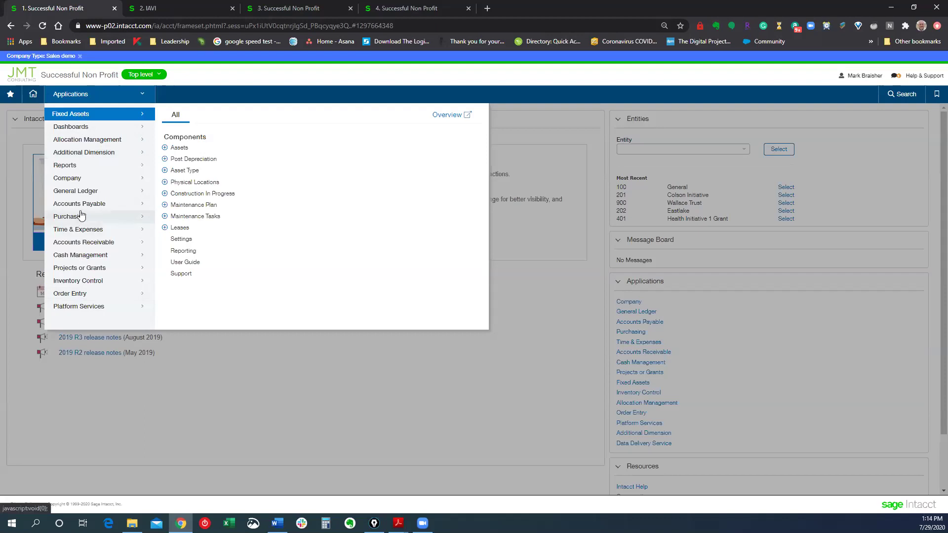
{"action": "left_click", "coordinate": [79, 127]}
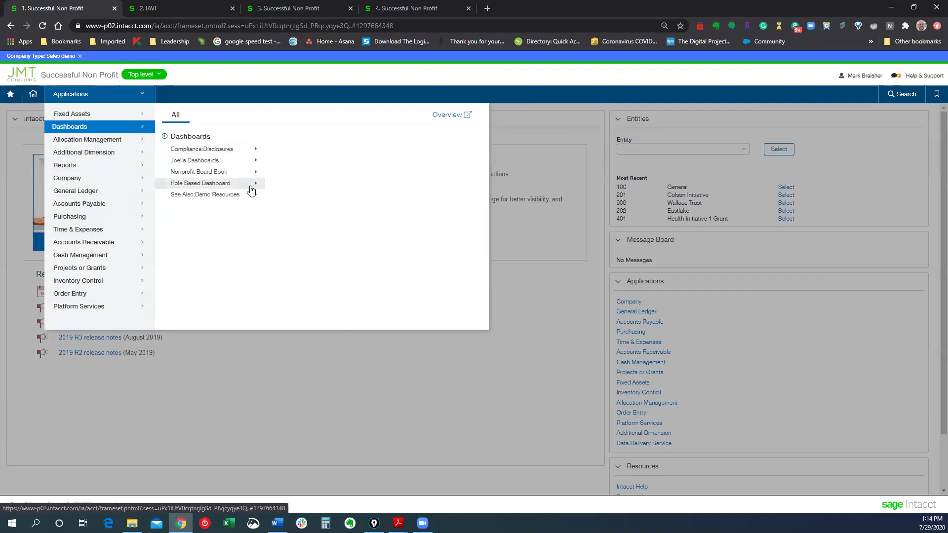
{"action": "mouse_move", "coordinate": [235, 188]}
{"action": "left_click", "coordinate": [287, 200]}
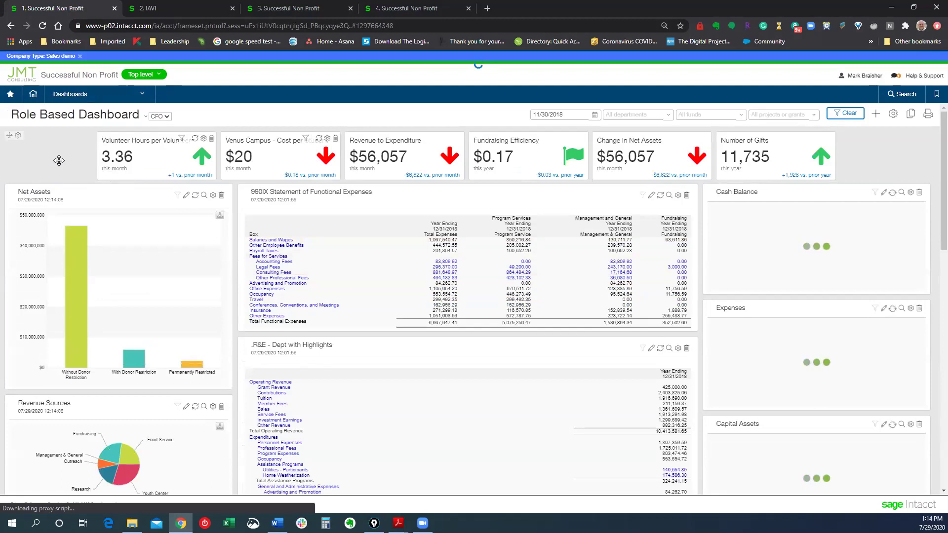
{"action": "left_click", "coordinate": [159, 75]}
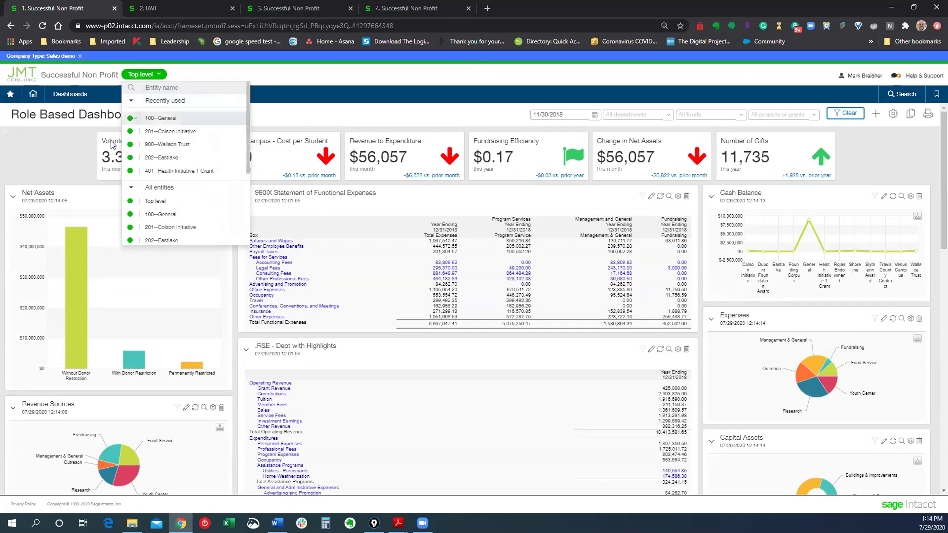
{"action": "left_click", "coordinate": [326, 86]}
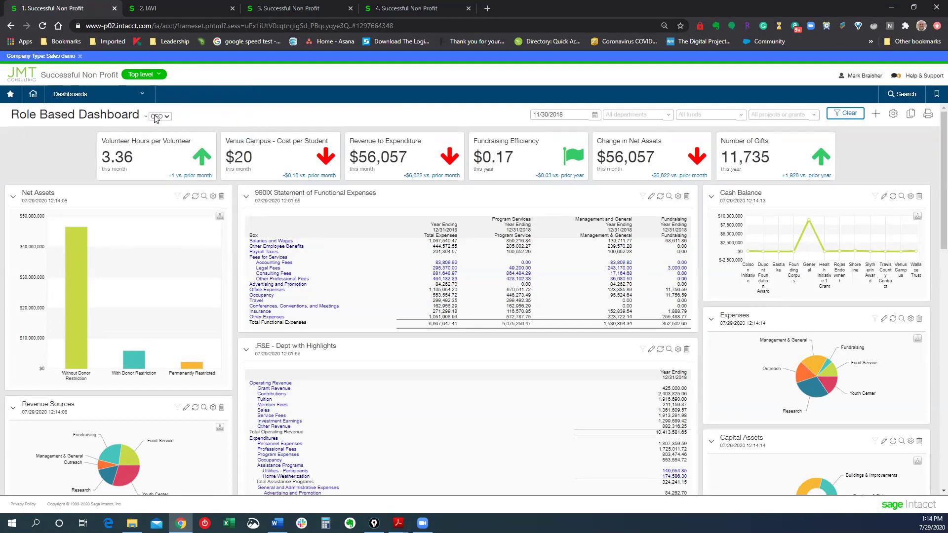
- Switch the Role Based Dashboard to the CEO role to view its content, and return it to the CFO role
{"action": "left_click", "coordinate": [167, 117]}
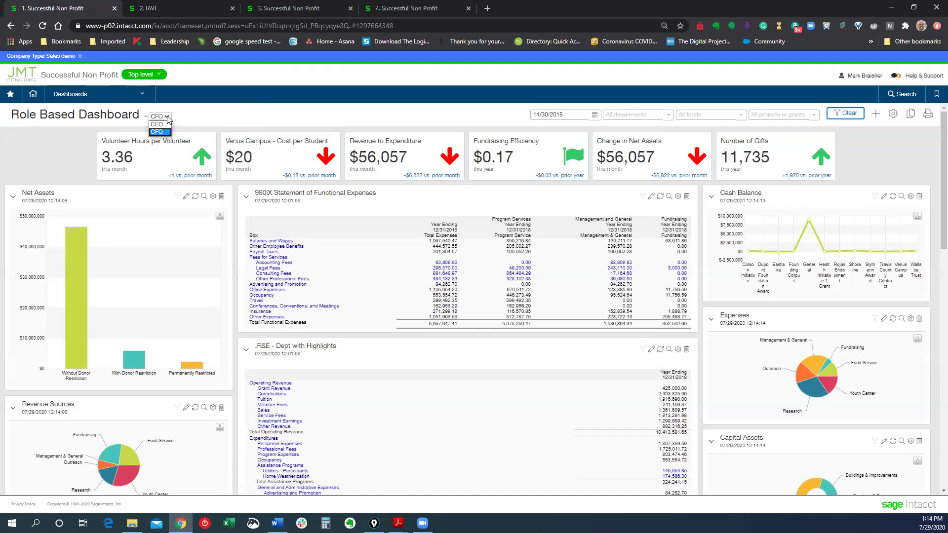
{"action": "left_click", "coordinate": [165, 123]}
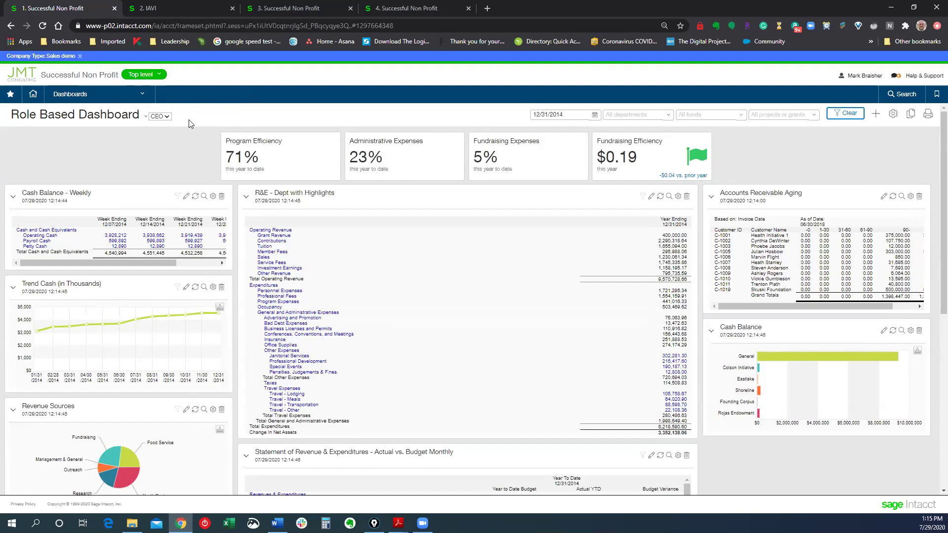
{"action": "left_click", "coordinate": [160, 117]}
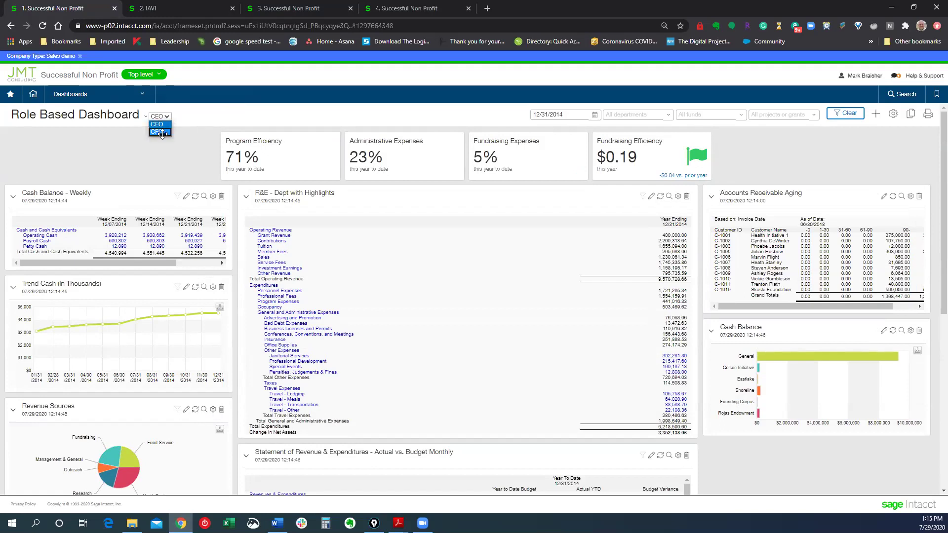
{"action": "left_click", "coordinate": [163, 133]}
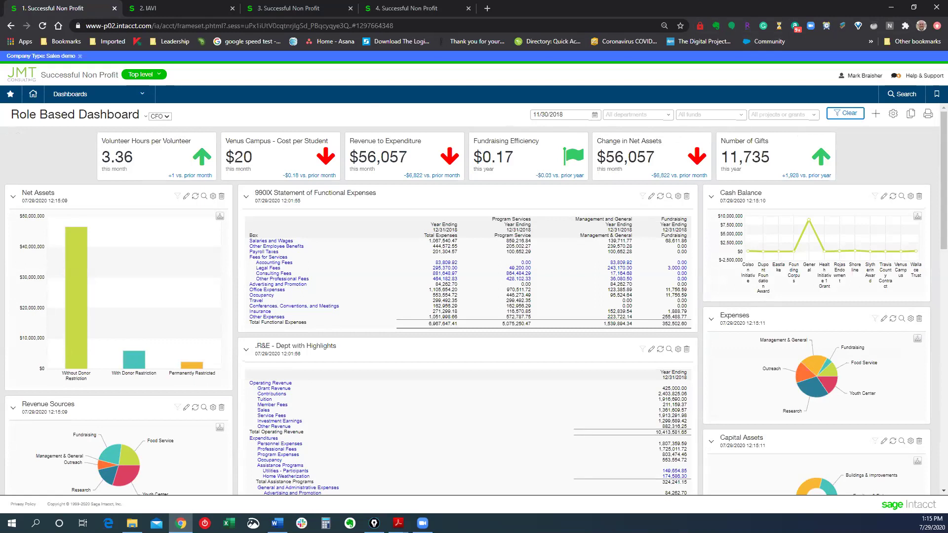
- Outline the Volunteer Hours per Volunteer card, the Venus Campus - Cost per Student card and the dashboard filters with temporary rectangle annotations
{"action": "key", "text": "alt+Tab"}
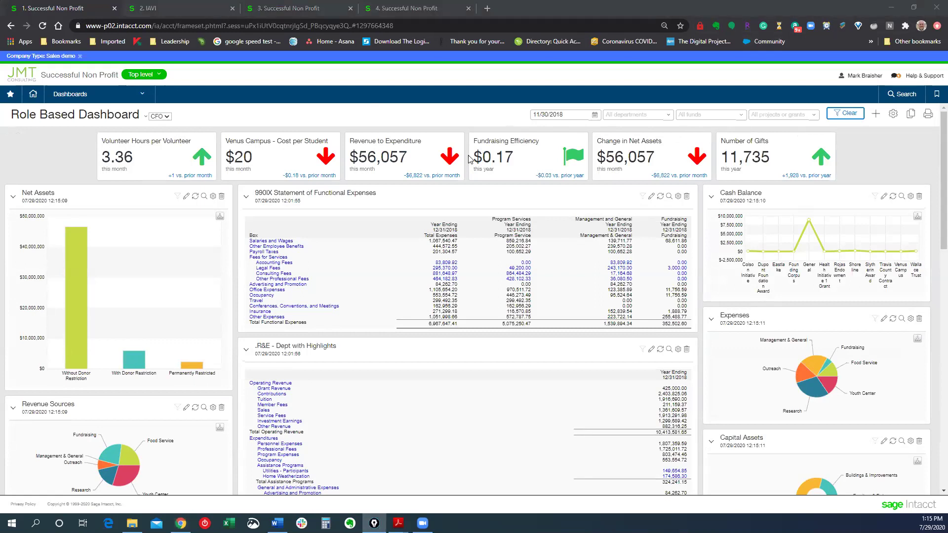
{"action": "left_click_drag", "start_coordinate": [83, 127], "coordinate": [219, 183]}
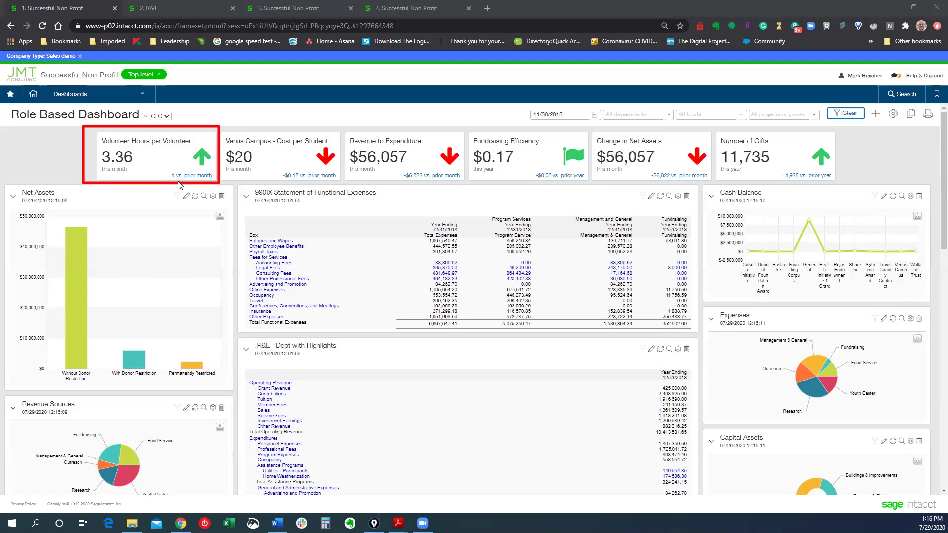
{"action": "left_click_drag", "start_coordinate": [217, 123], "coordinate": [347, 187]}
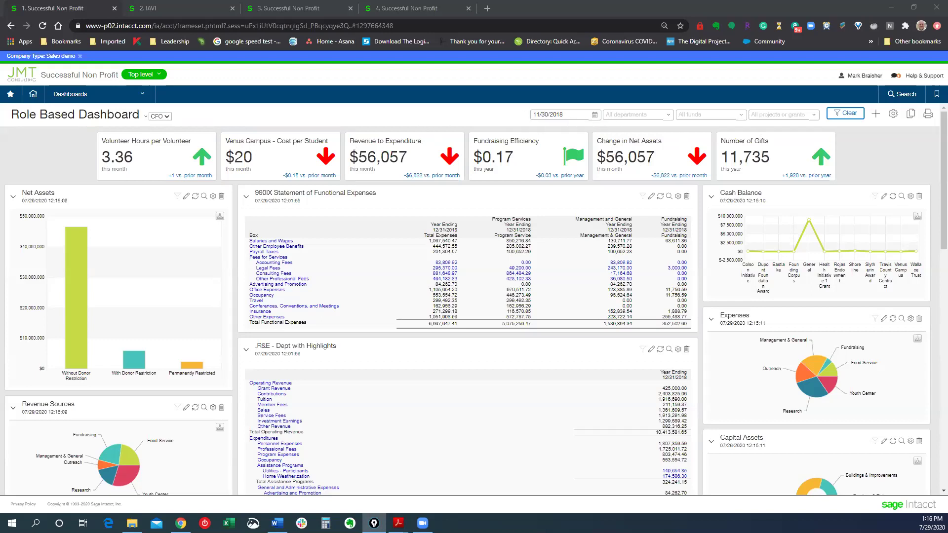
{"action": "mouse_move", "coordinate": [514, 94]}
{"action": "left_mouse_down"}
{"action": "mouse_move", "coordinate": [652, 131]}
{"action": "mouse_move", "coordinate": [848, 126]}
{"action": "mouse_move", "coordinate": [826, 133]}
{"action": "left_mouse_up"}
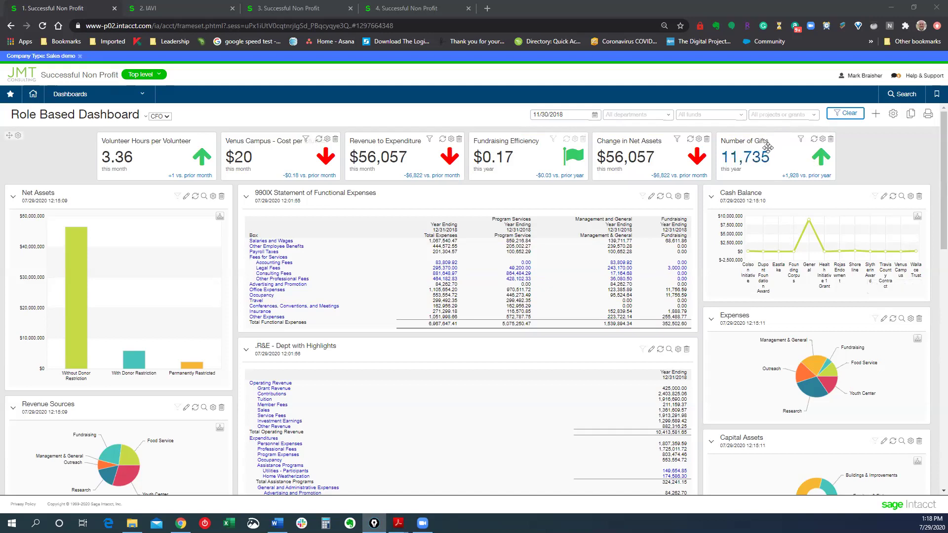
- Filter the CFO dashboard by the 401--2013-15 Health grant and apply the filter
{"action": "left_click", "coordinate": [814, 114]}
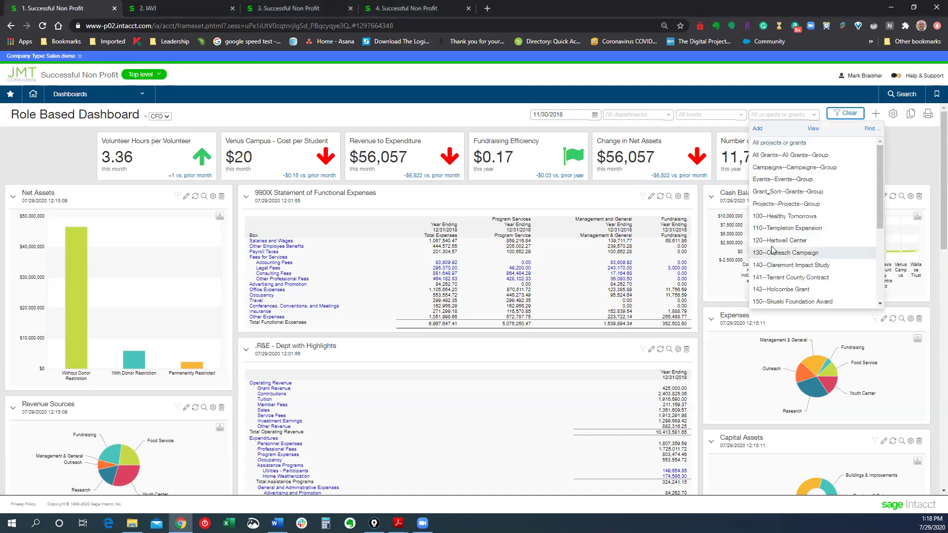
{"action": "scroll", "coordinate": [776, 270], "scroll_direction": "down", "scroll_amount": 3}
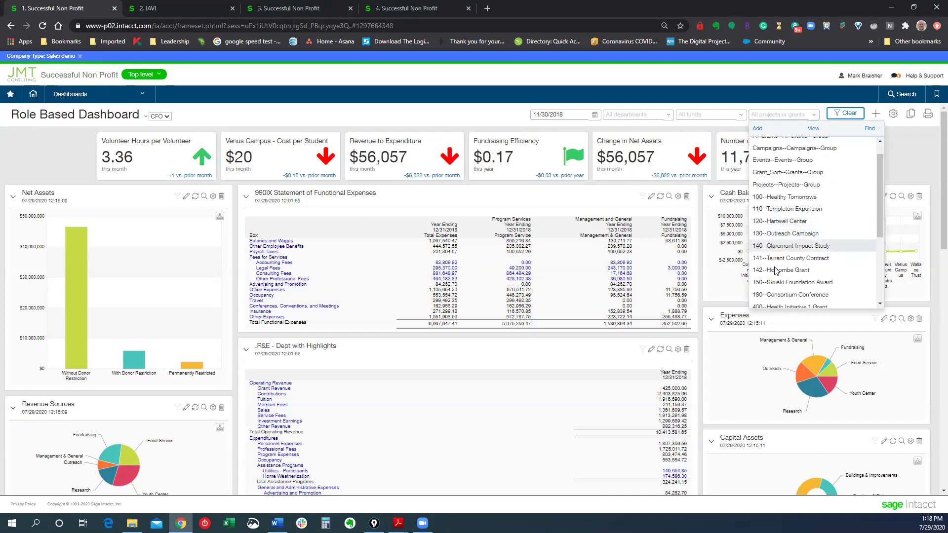
{"action": "left_click", "coordinate": [779, 192]}
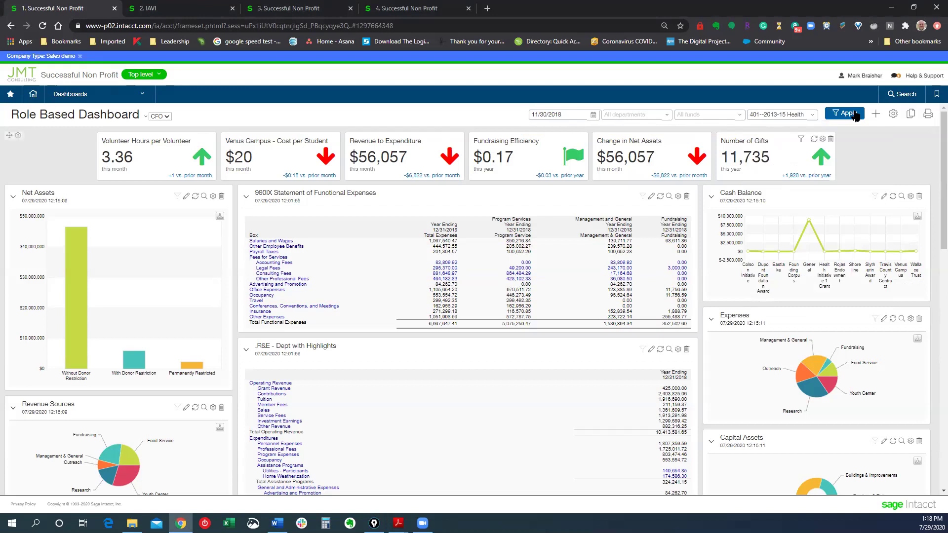
{"action": "left_click", "coordinate": [845, 113]}
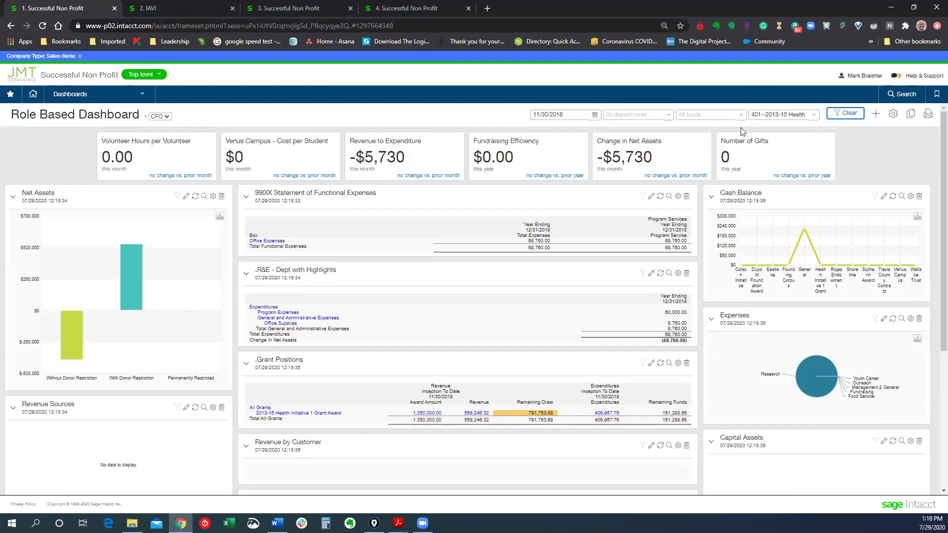
- Reset the dashboard filter to all projects or grants and look through the charts and financial statements
{"action": "left_click", "coordinate": [812, 117]}
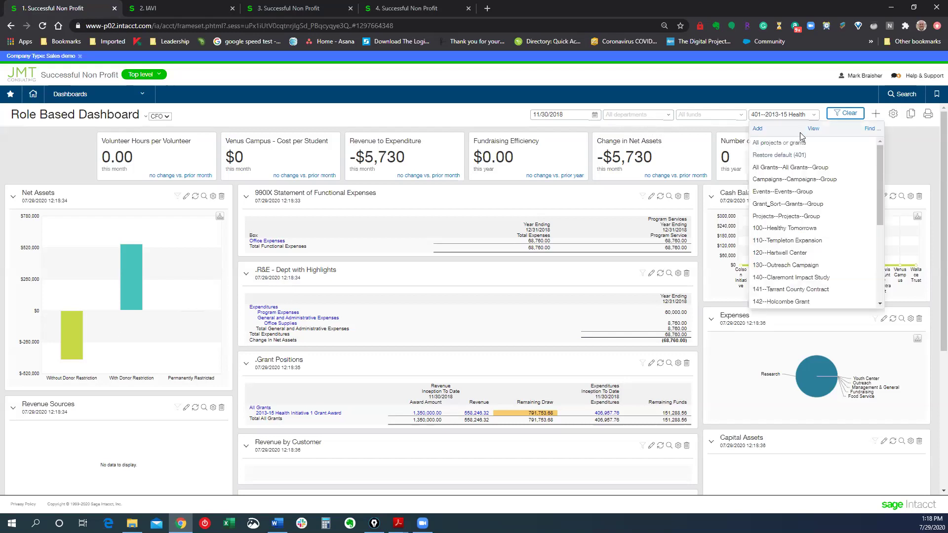
{"action": "left_click", "coordinate": [800, 142]}
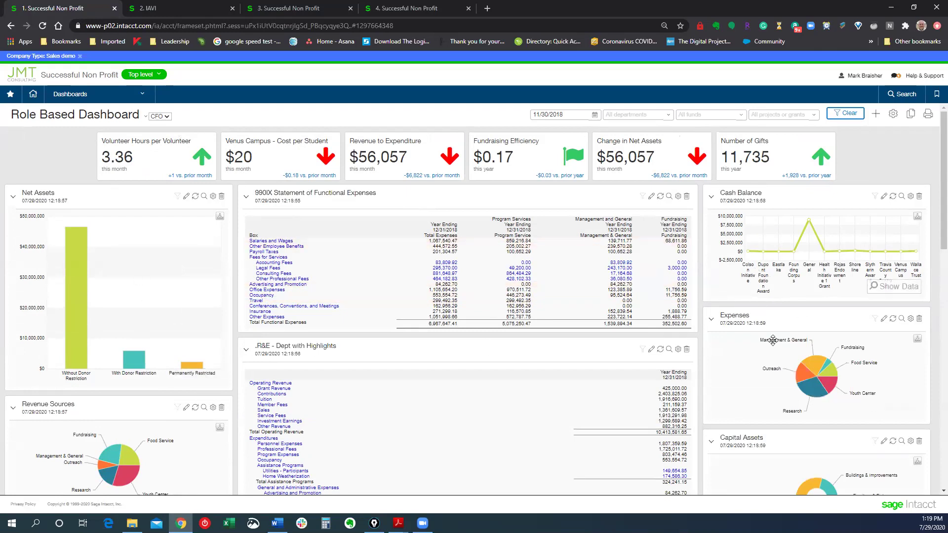
{"action": "mouse_move", "coordinate": [808, 358]}
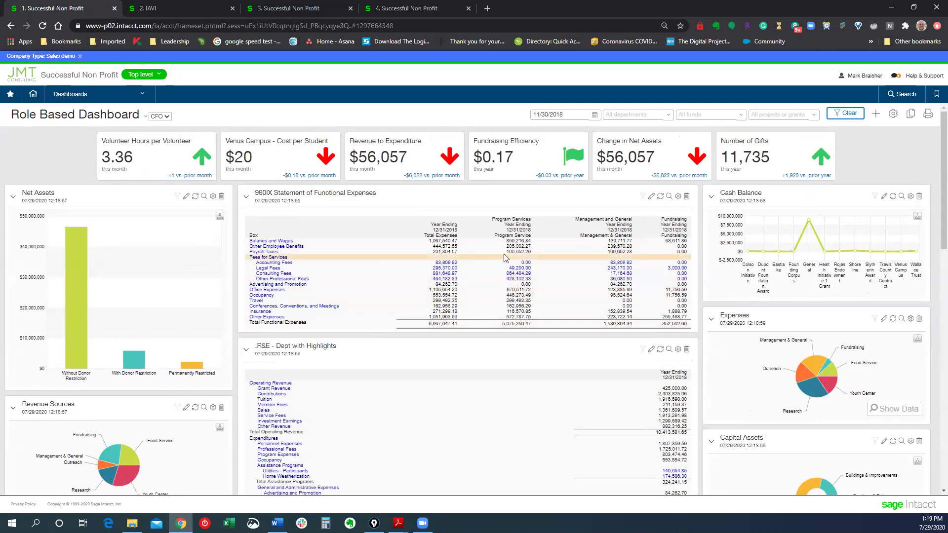
{"action": "scroll", "coordinate": [458, 398], "scroll_direction": "down", "scroll_amount": 3}
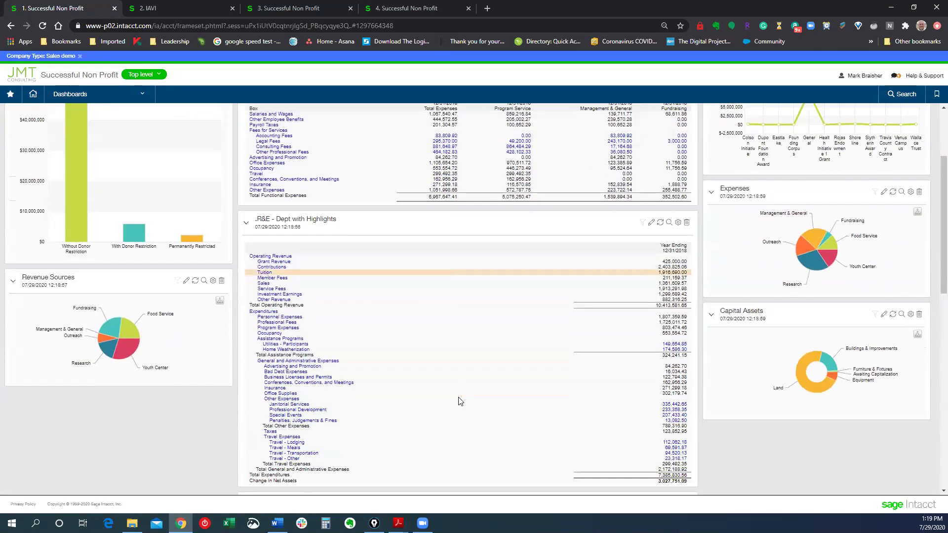
{"action": "scroll", "coordinate": [458, 400], "scroll_direction": "up", "scroll_amount": 3}
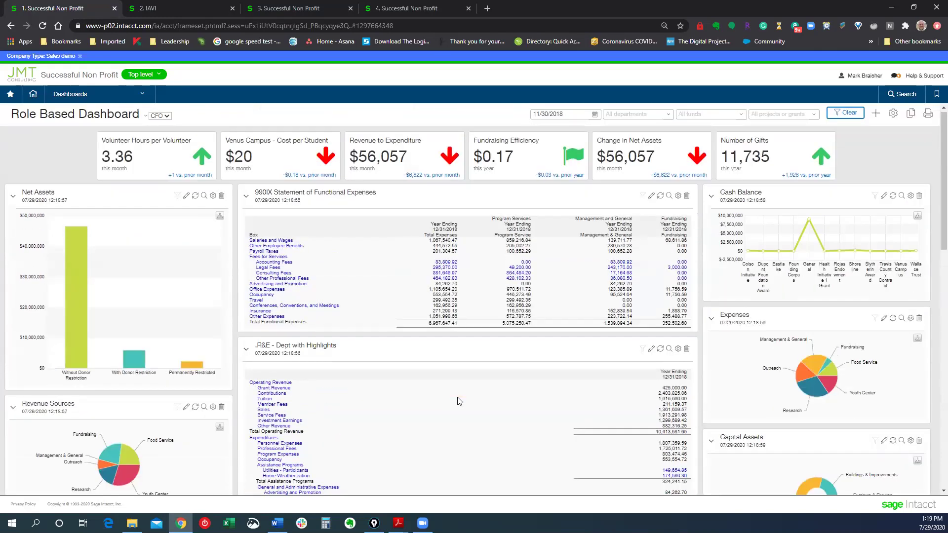
- Show the CEO version of the dashboard again and change back to the CFO version
{"action": "left_click", "coordinate": [165, 116]}
{"action": "left_click", "coordinate": [163, 124]}
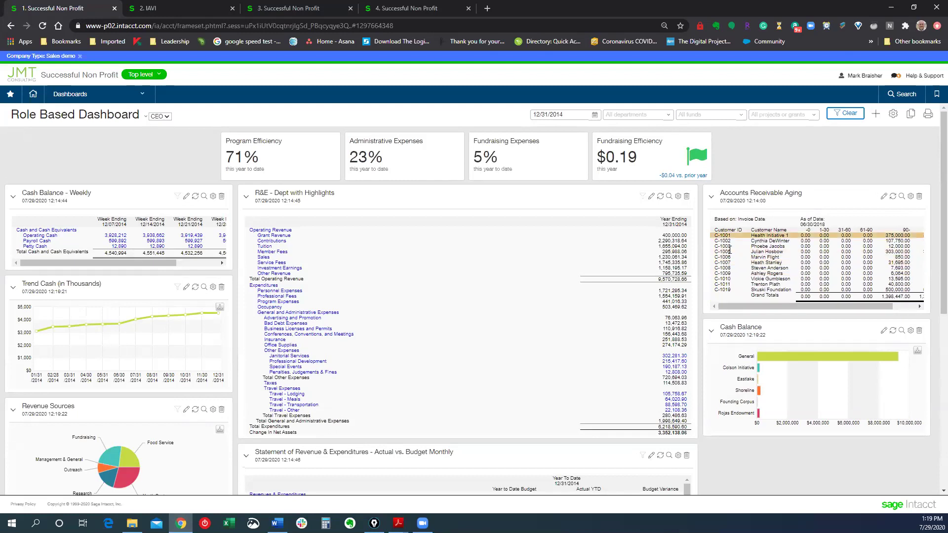
{"action": "left_click", "coordinate": [166, 117]}
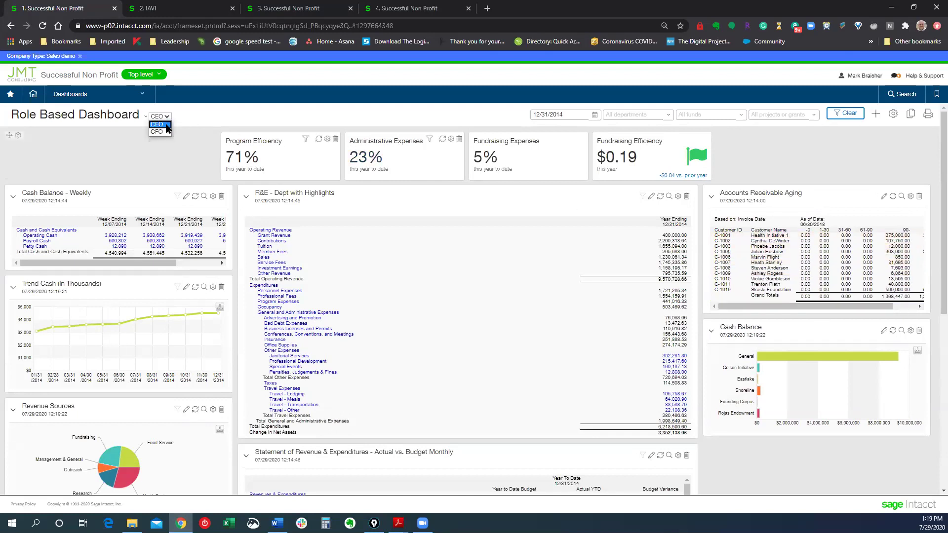
{"action": "left_click", "coordinate": [163, 132]}
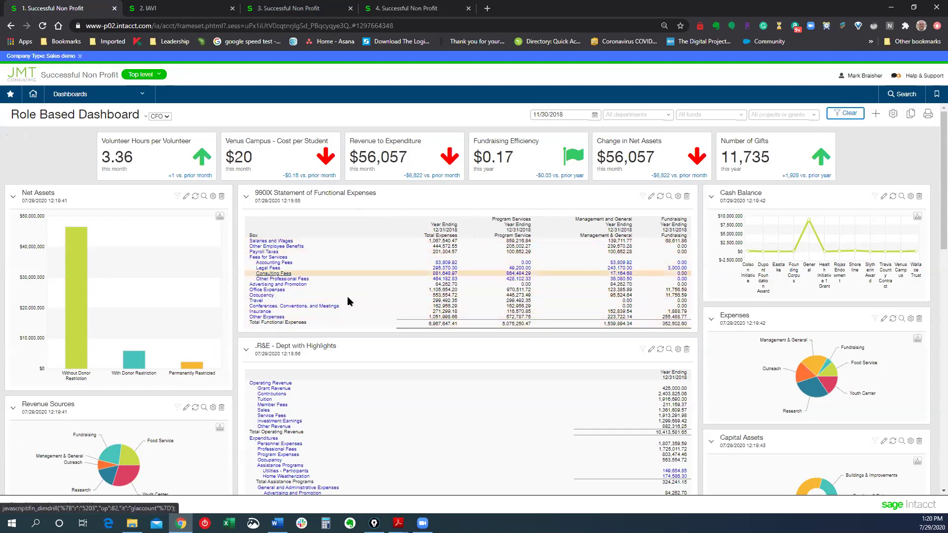
- Drill down from the Accounting Fees line of the 990IX statement to its ledger detail and review the first January 2018 journal entry
{"action": "left_click", "coordinate": [447, 263]}
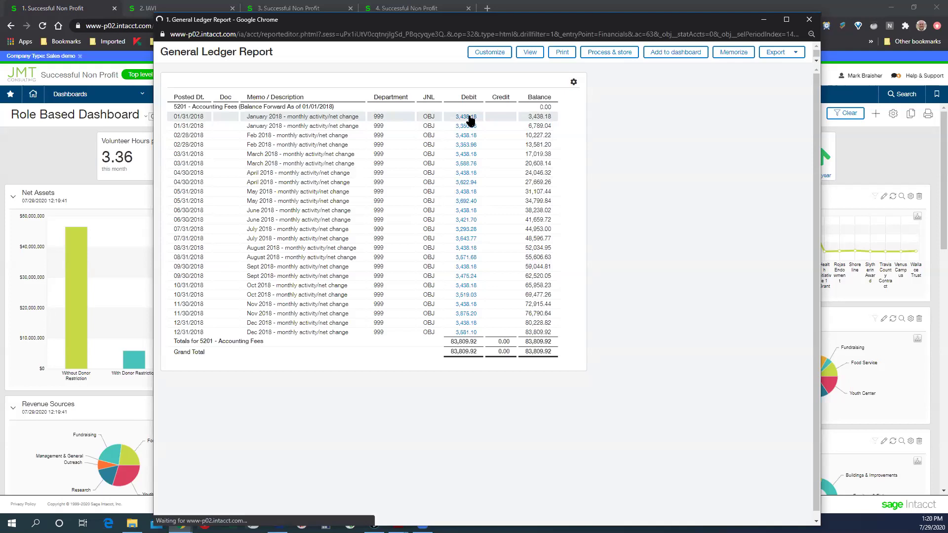
{"action": "left_click", "coordinate": [468, 118]}
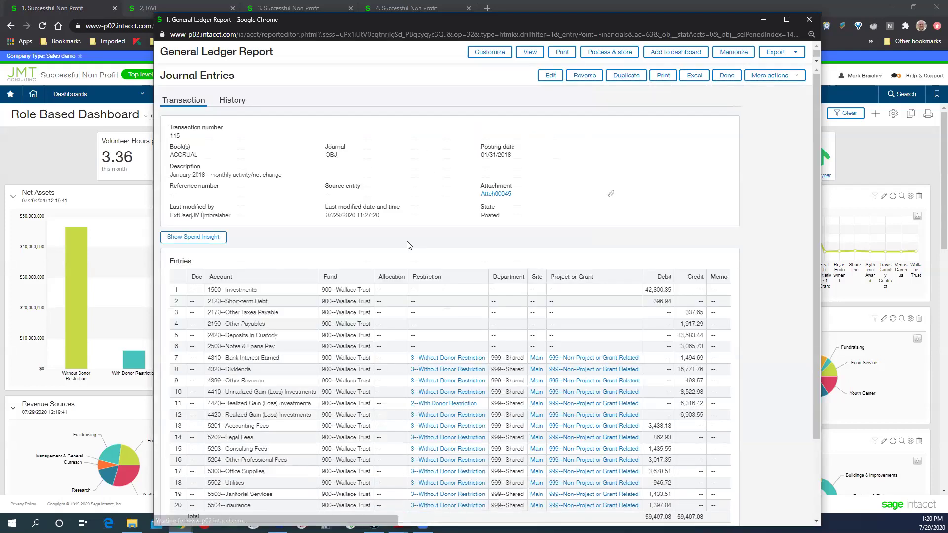
{"action": "scroll", "coordinate": [393, 238], "scroll_direction": "down", "scroll_amount": 2}
{"action": "scroll", "coordinate": [375, 198], "scroll_direction": "up", "scroll_amount": 3}
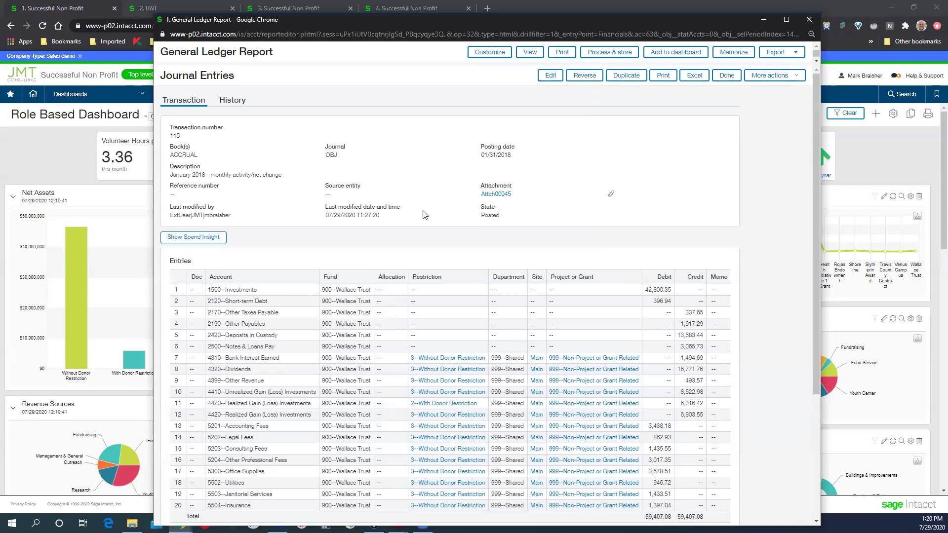
{"action": "scroll", "coordinate": [423, 213], "scroll_direction": "down", "scroll_amount": 4}
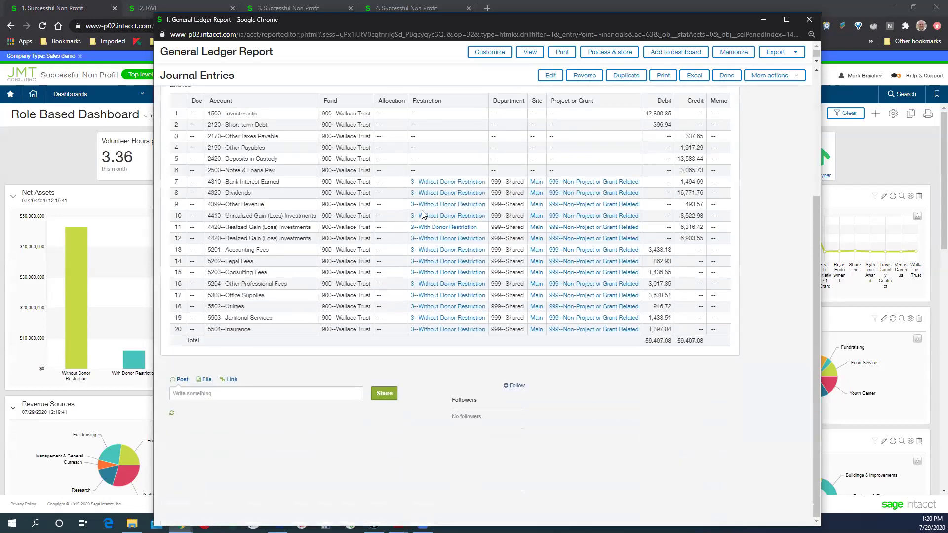
- View the journal entry's attachment record Attch00045 and close it again
{"action": "scroll", "coordinate": [427, 215], "scroll_direction": "up", "scroll_amount": 4}
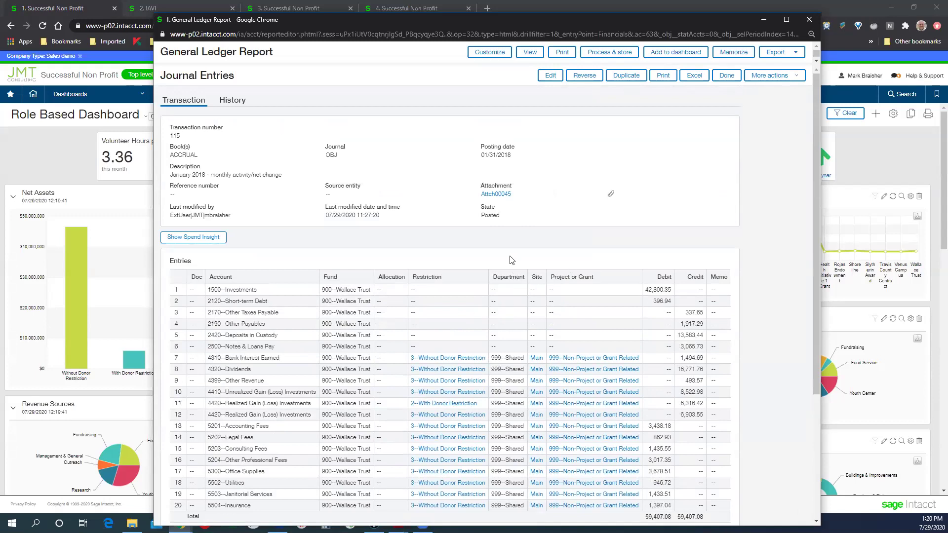
{"action": "left_click", "coordinate": [496, 194]}
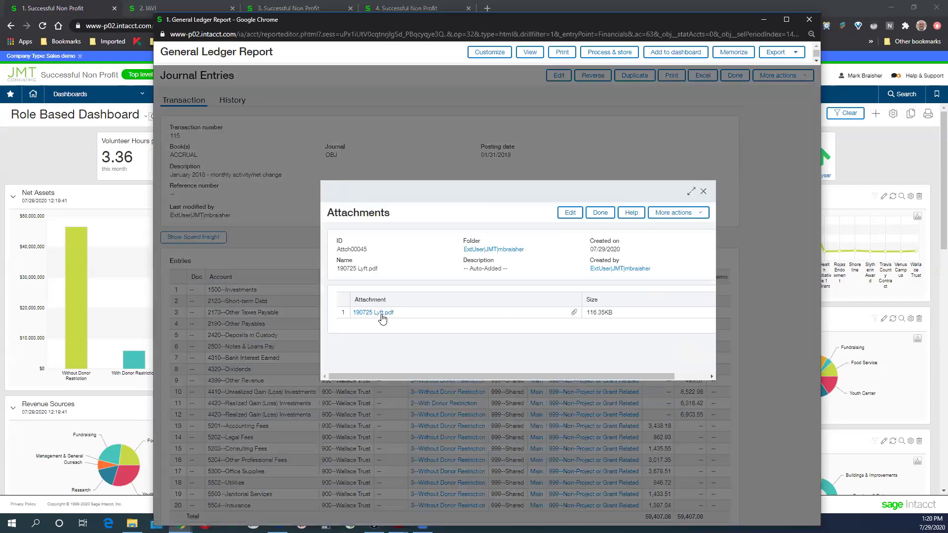
{"action": "left_click", "coordinate": [703, 191]}
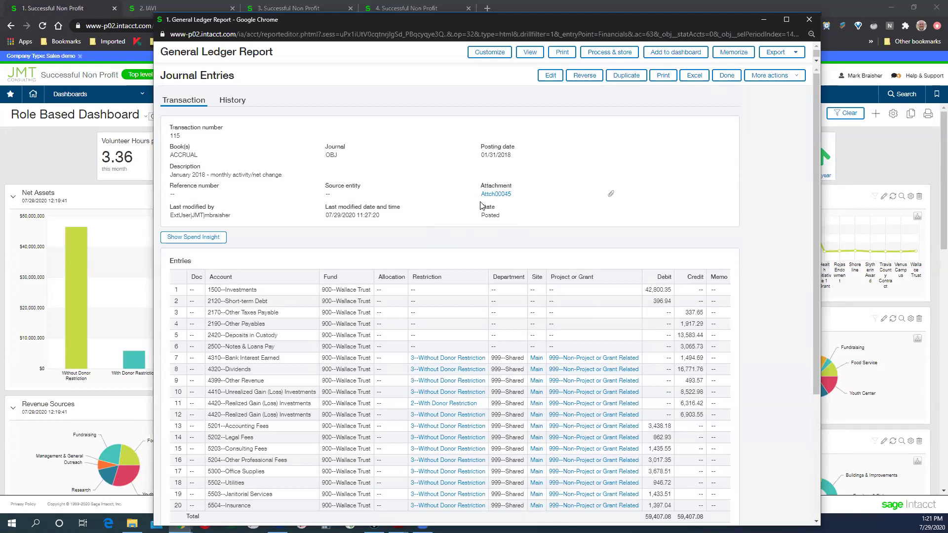
- Outline the post and comment area below the journal entry lines with a temporary rectangle annotation
{"action": "scroll", "coordinate": [463, 236], "scroll_direction": "down", "scroll_amount": 4}
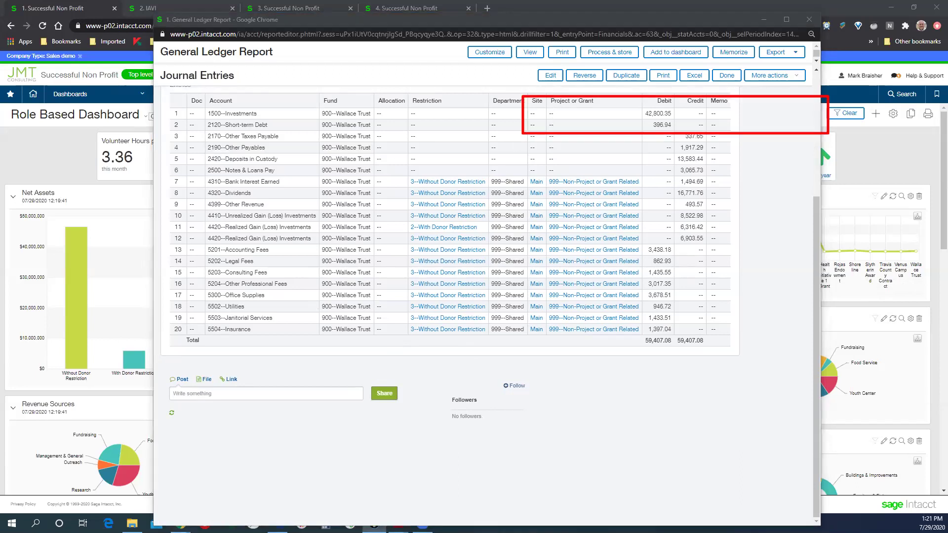
{"action": "key", "text": "Escape"}
{"action": "mouse_move", "coordinate": [162, 366]}
{"action": "left_mouse_down"}
{"action": "mouse_move", "coordinate": [346, 429]}
{"action": "mouse_move", "coordinate": [406, 430]}
{"action": "left_mouse_up"}
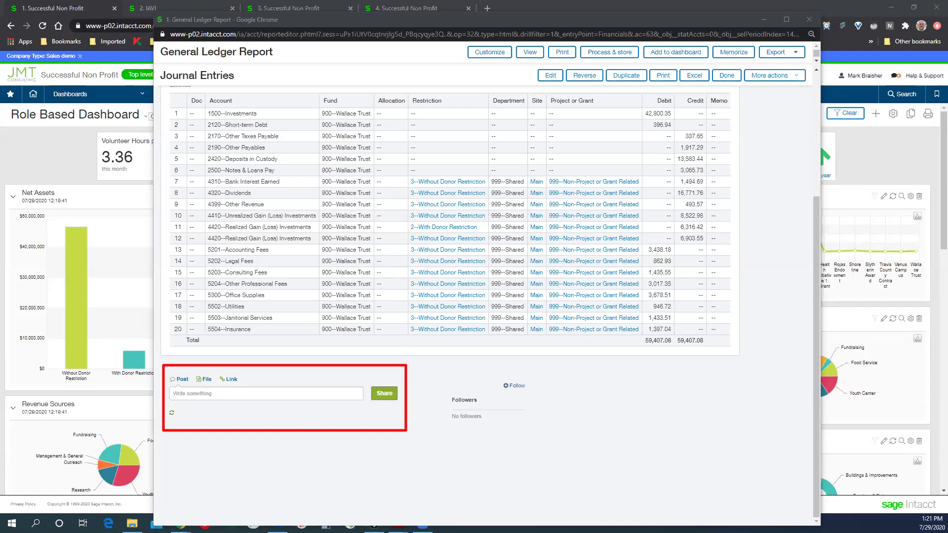
- Start a post on the journal entry that mentions a colleague and clear the text without sharing it
{"action": "left_click", "coordinate": [207, 394]}
{"action": "type", "text": "@Ma"}
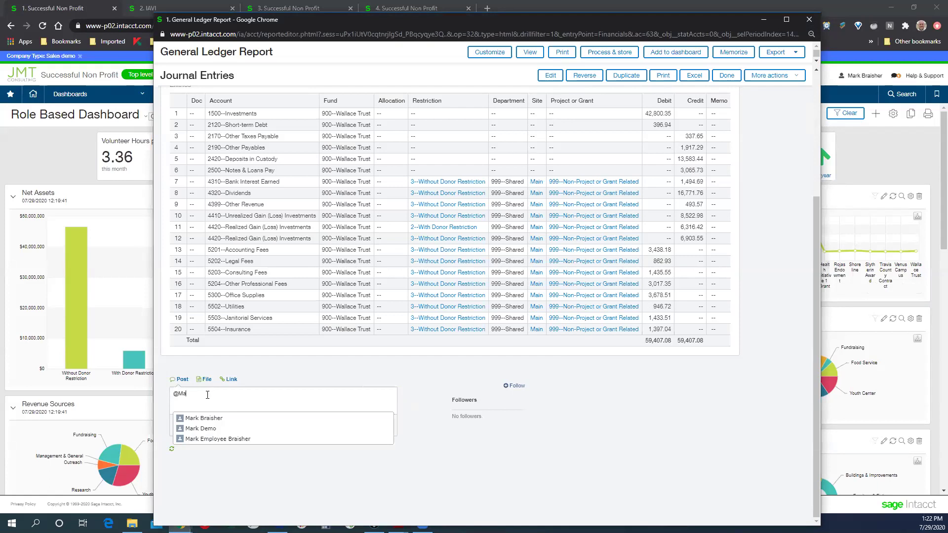
{"action": "left_click", "coordinate": [307, 370]}
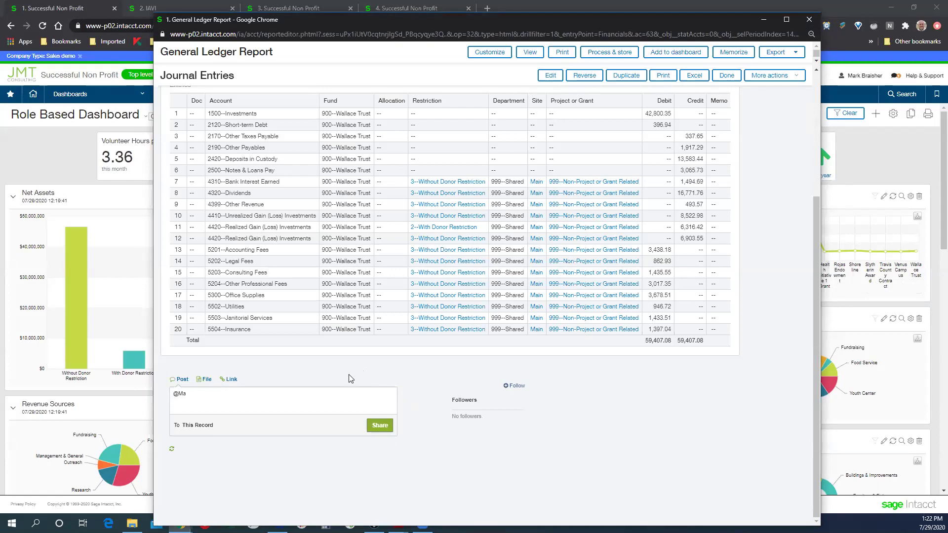
{"action": "left_click_drag", "start_coordinate": [238, 395], "coordinate": [169, 403]}
{"action": "key", "text": "BackSpace"}
- Close the ledger report and open the journal entry behind the Intacct Collaborate comment about the hotel charge to read its conversation
{"action": "left_click", "coordinate": [805, 21]}
{"action": "left_click", "coordinate": [895, 78]}
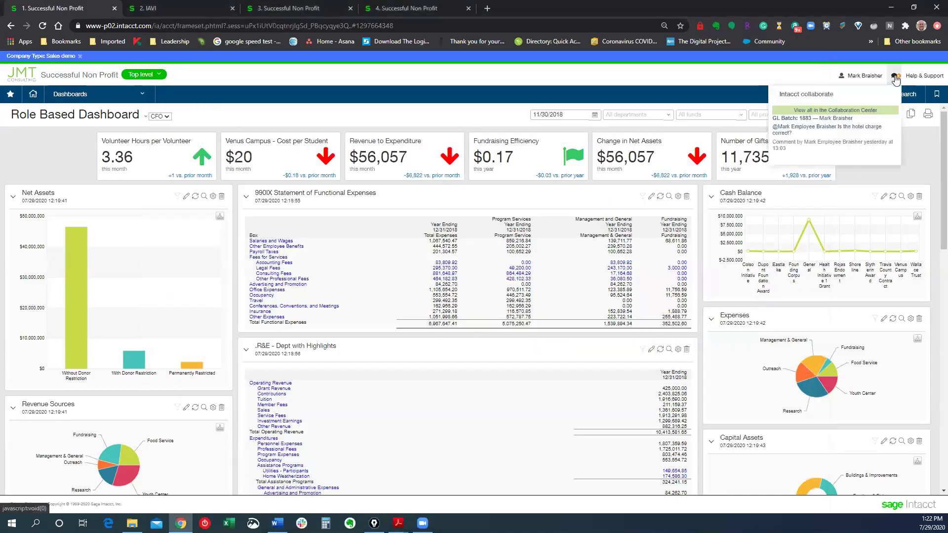
{"action": "left_click", "coordinate": [789, 128]}
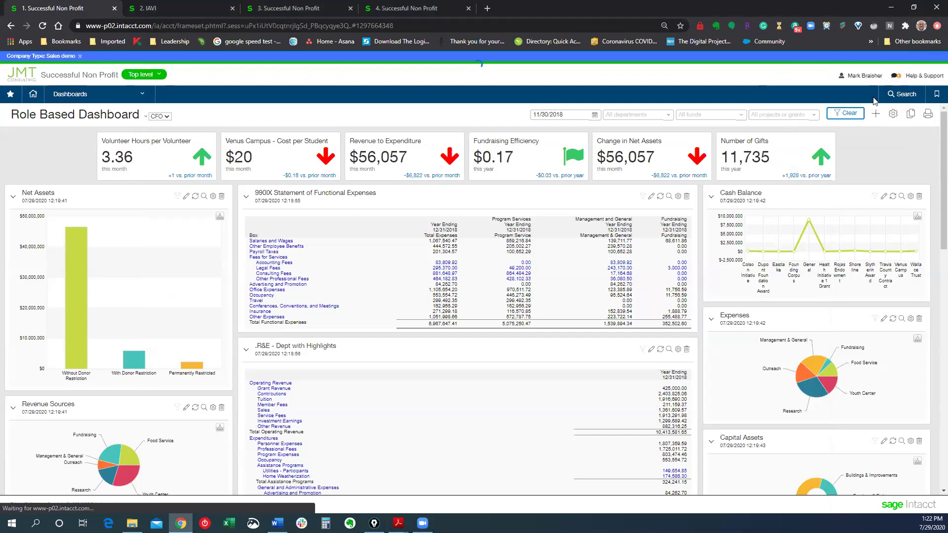
{"action": "left_click", "coordinate": [894, 79]}
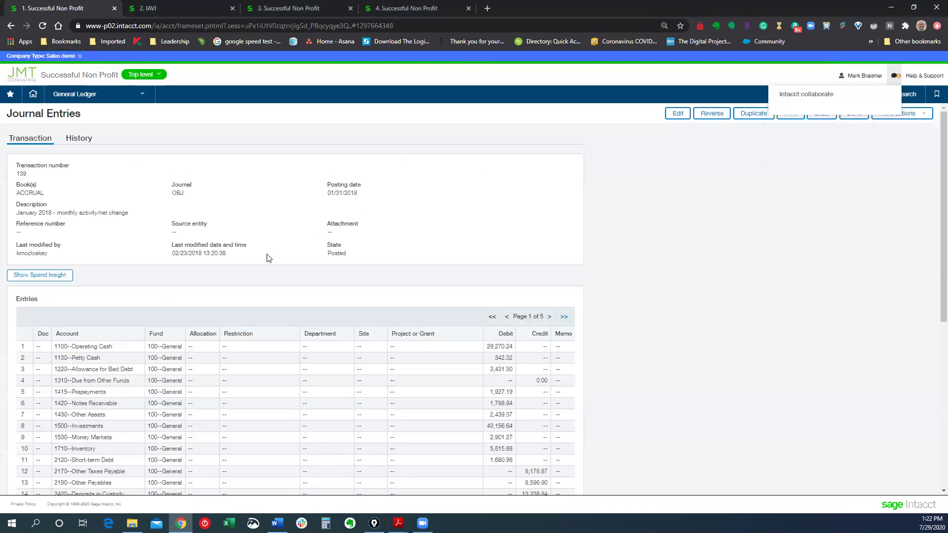
{"action": "scroll", "coordinate": [265, 258], "scroll_direction": "down", "scroll_amount": 4}
{"action": "scroll", "coordinate": [265, 258], "scroll_direction": "down", "scroll_amount": 4}
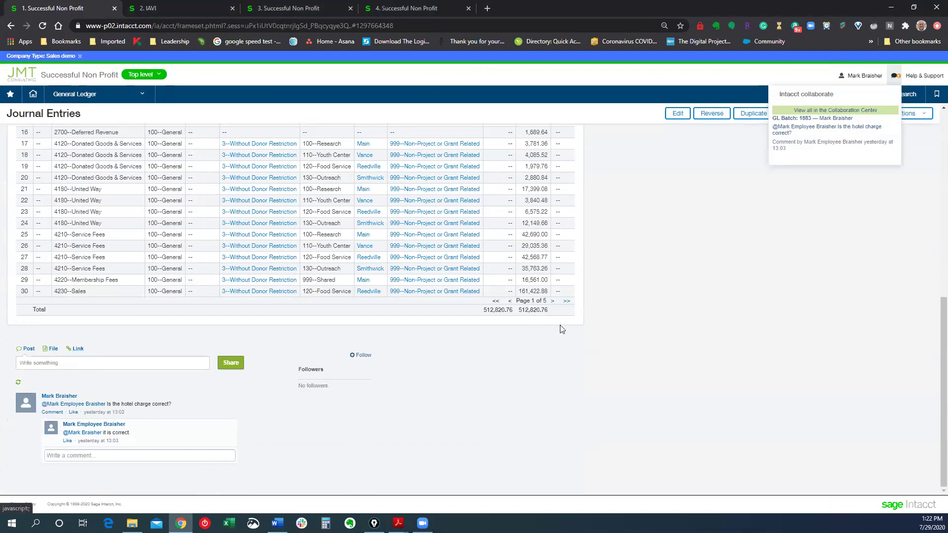
{"action": "left_click", "coordinate": [818, 233]}
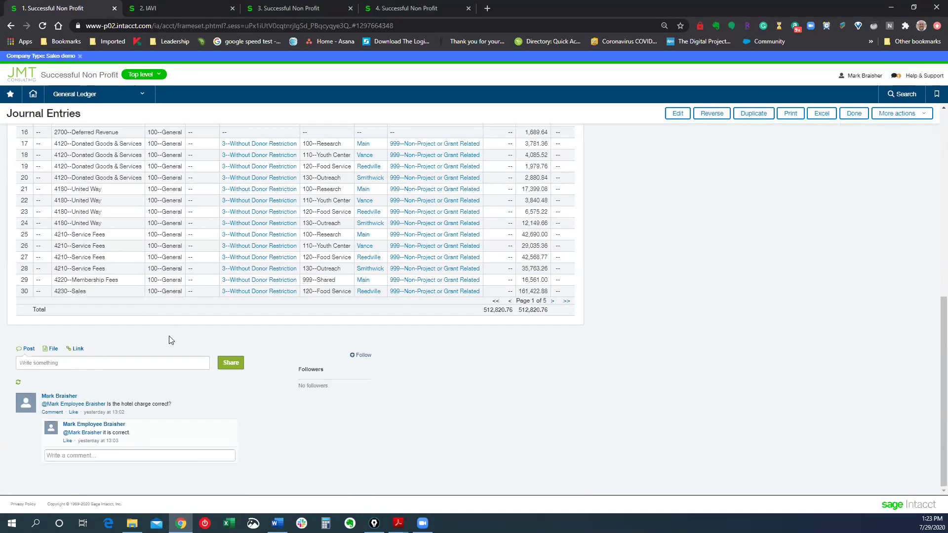
- Return to the CFO version of the Role Based Dashboard
{"action": "scroll", "coordinate": [169, 339], "scroll_direction": "up", "scroll_amount": 8}
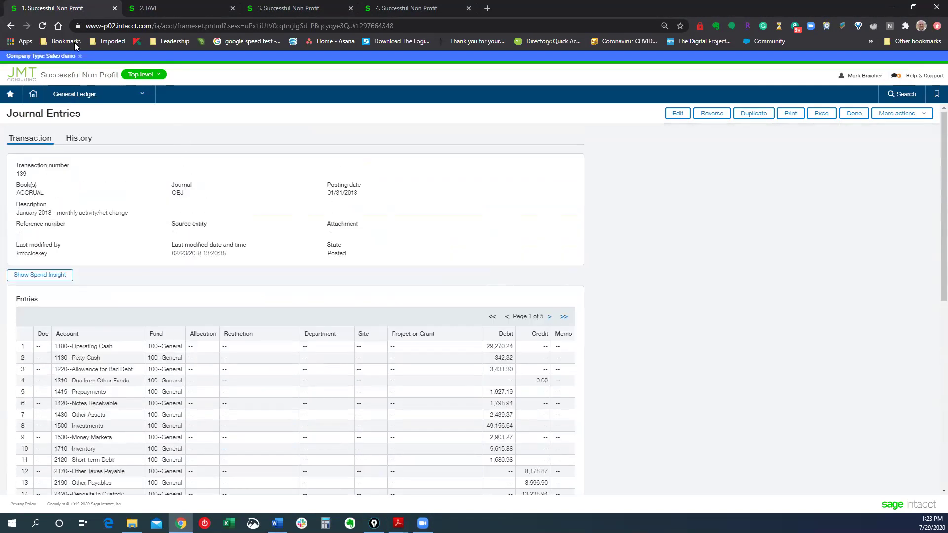
{"action": "left_click", "coordinate": [126, 96]}
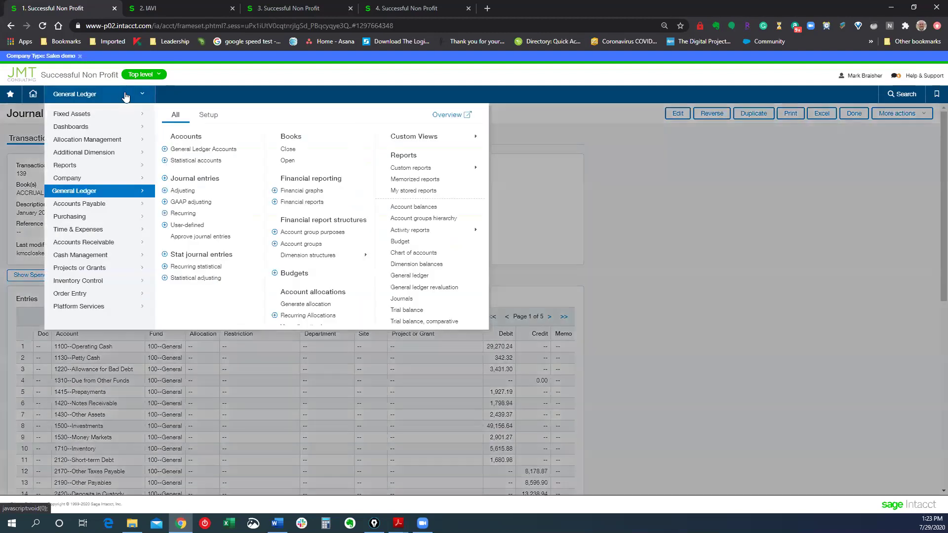
{"action": "mouse_move", "coordinate": [108, 127]}
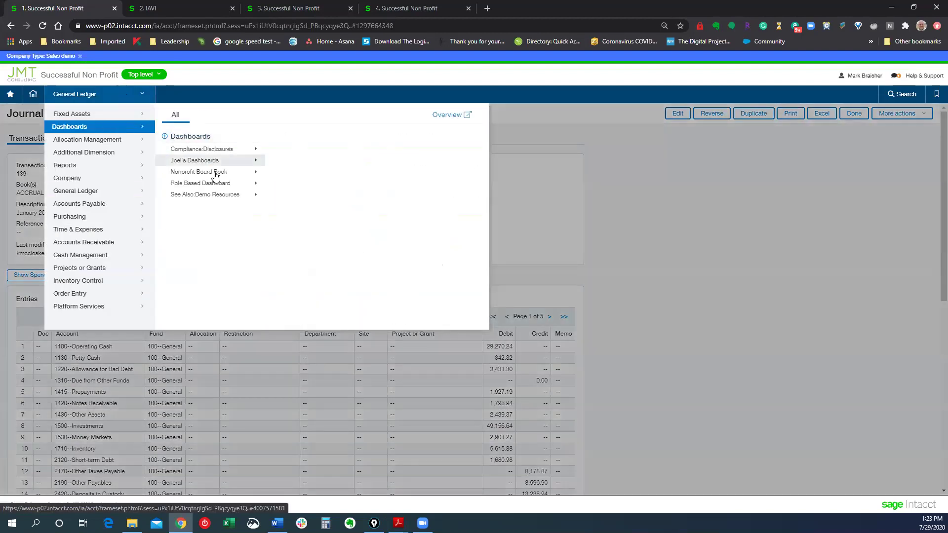
{"action": "mouse_move", "coordinate": [219, 183]}
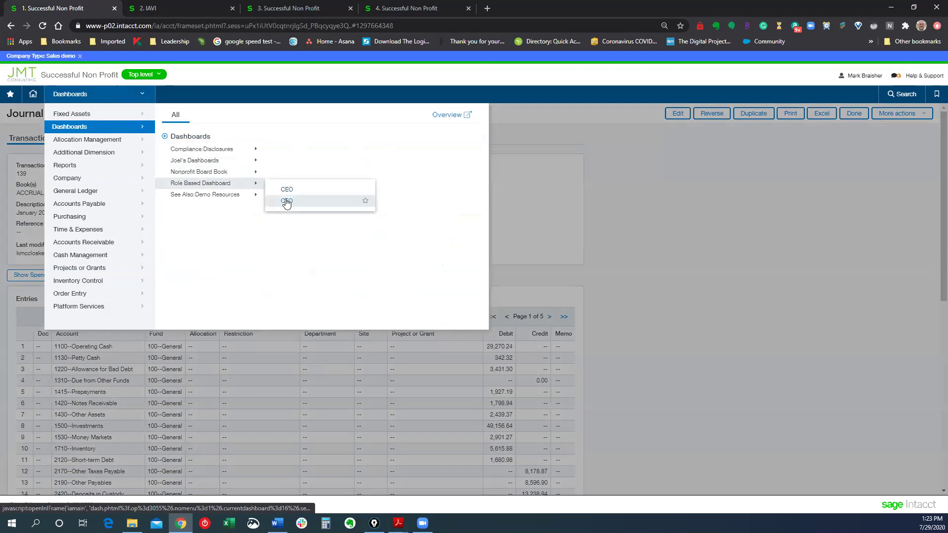
{"action": "left_click", "coordinate": [286, 202]}
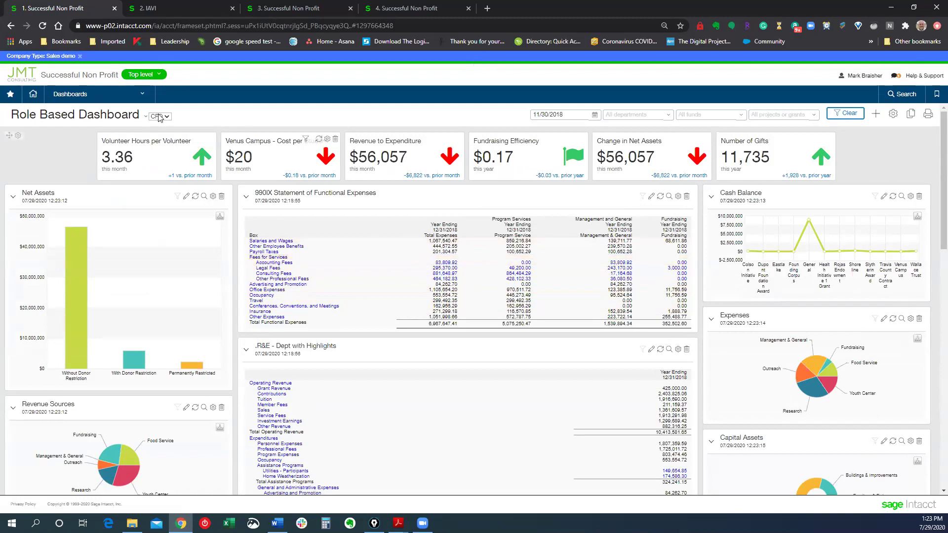
- Open the Reports Center with the list of all reports
{"action": "left_click", "coordinate": [140, 97]}
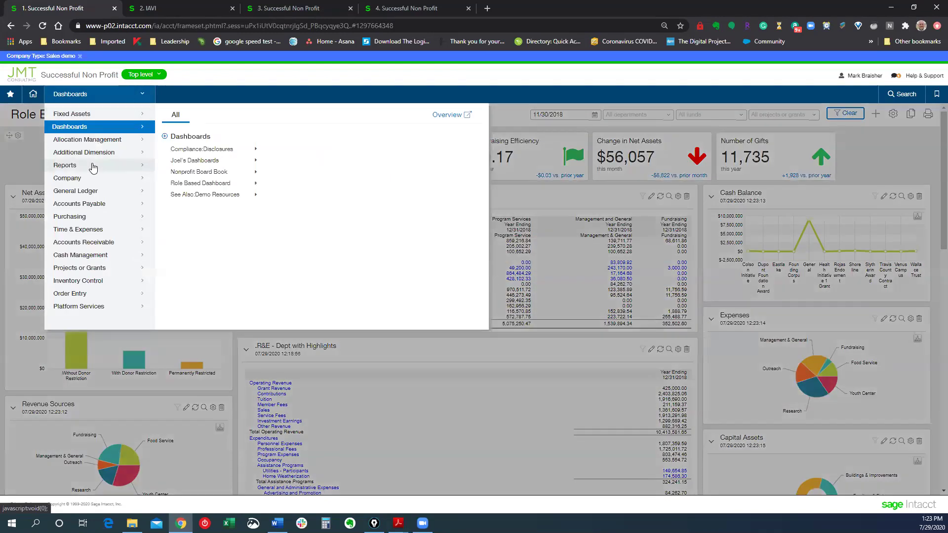
{"action": "mouse_move", "coordinate": [93, 166]}
{"action": "left_click", "coordinate": [185, 137]}
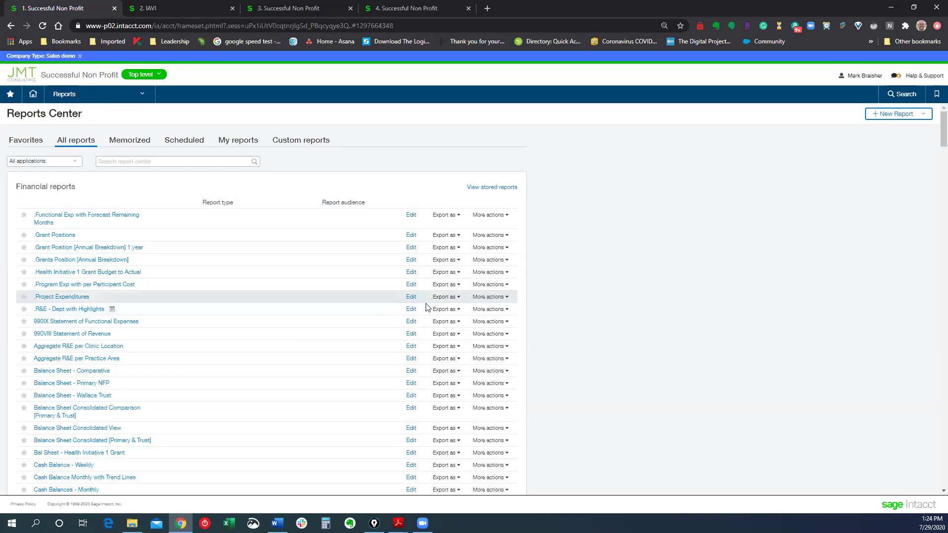
- Open the .R&E - Dept with Highlights report for editing and preview it as a live HTML report
{"action": "left_click", "coordinate": [413, 310]}
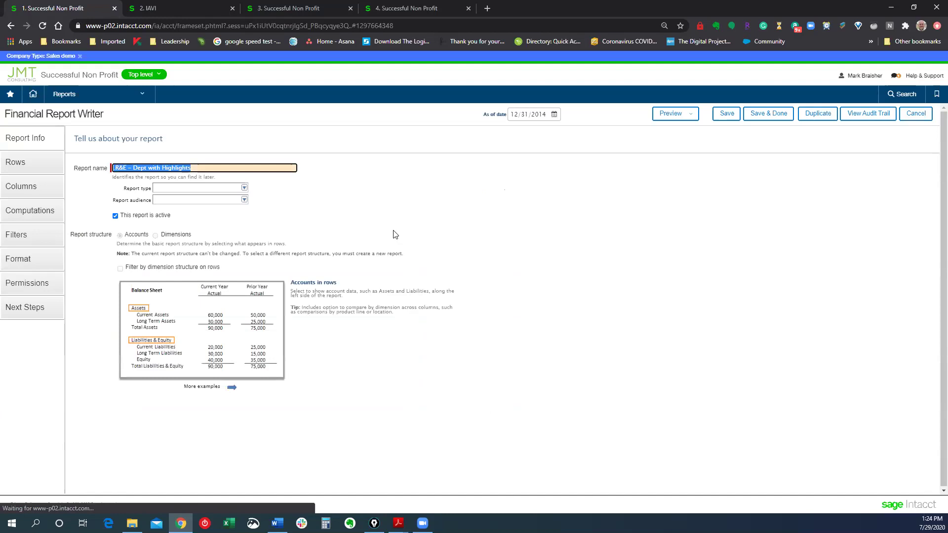
{"action": "left_click", "coordinate": [680, 119]}
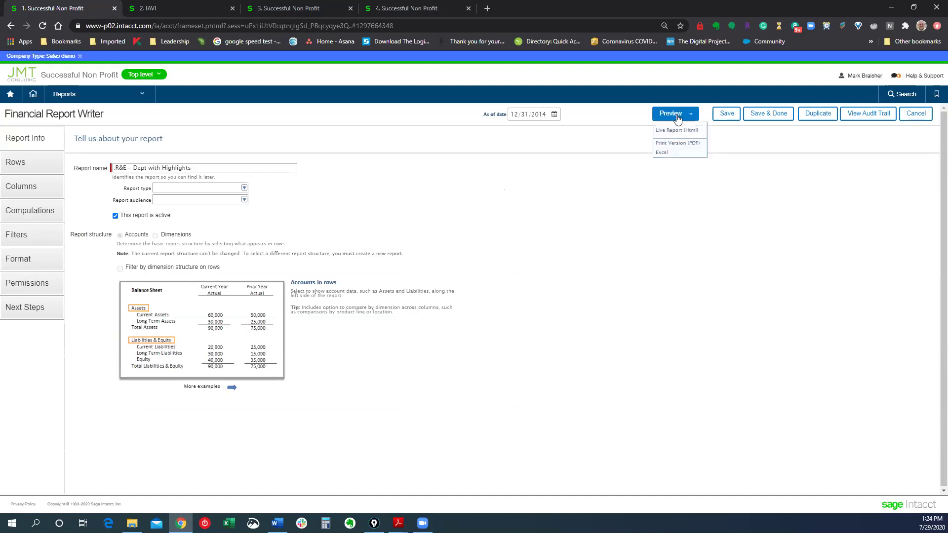
{"action": "left_click", "coordinate": [673, 129]}
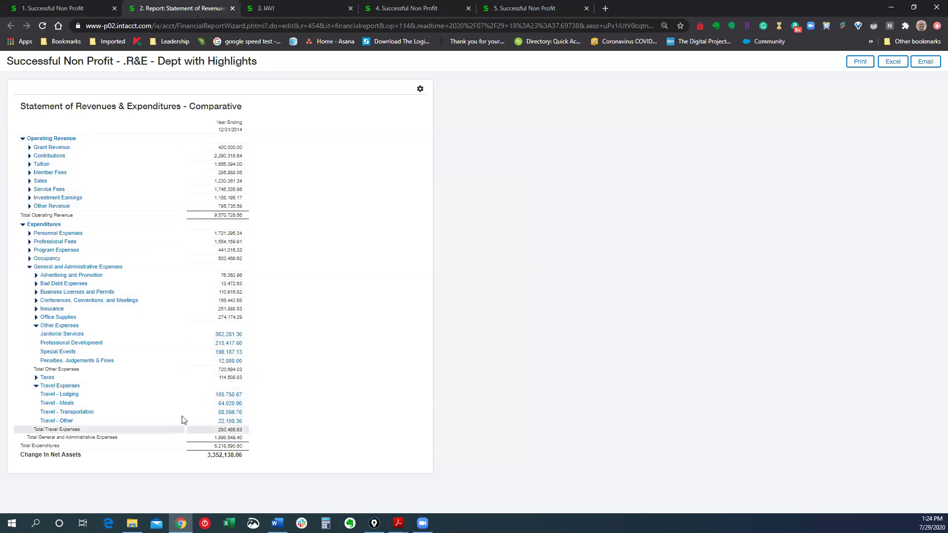
- Expand the Grant Revenue and Contributions groups in the live report and look through the statement
{"action": "left_click", "coordinate": [30, 148]}
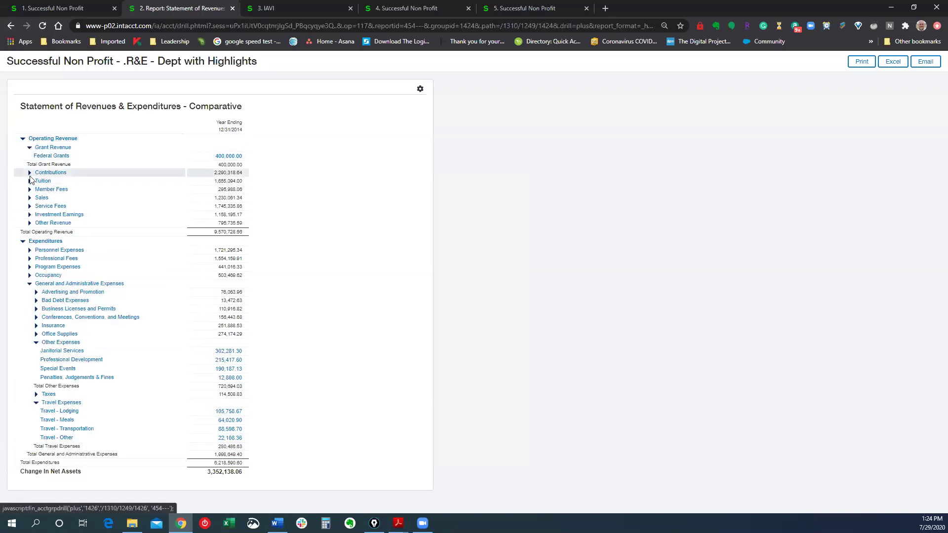
{"action": "left_click", "coordinate": [30, 174]}
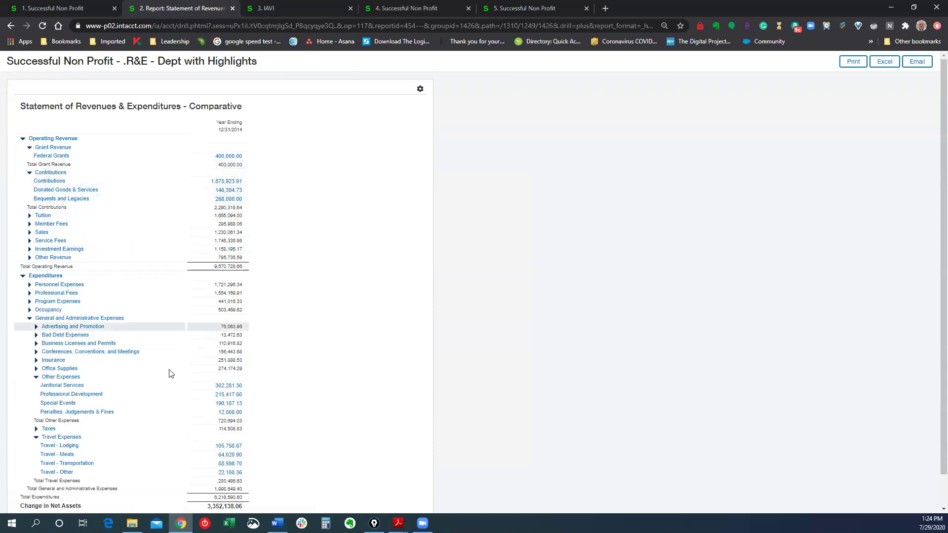
{"action": "scroll", "coordinate": [197, 370], "scroll_direction": "down", "scroll_amount": 1}
{"action": "scroll", "coordinate": [173, 370], "scroll_direction": "up", "scroll_amount": 1}
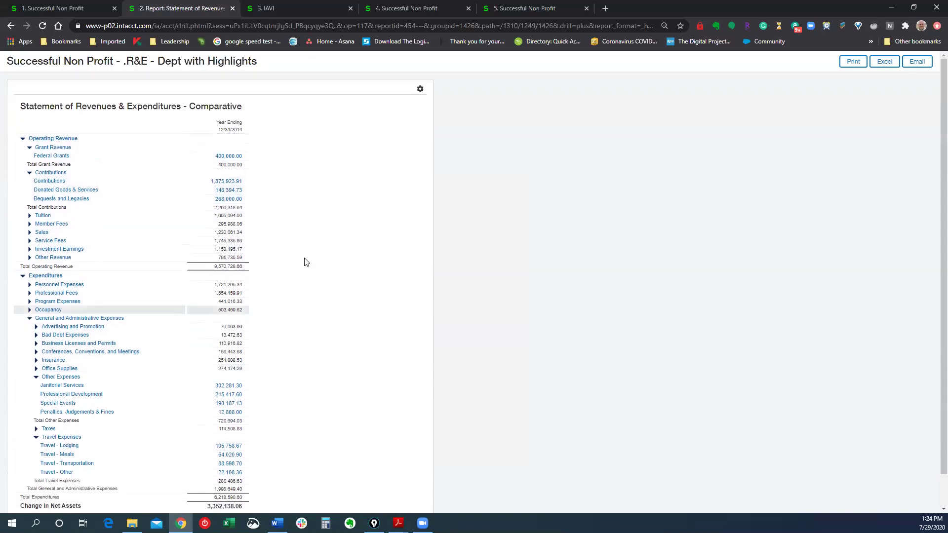
- Open the report's column setup in the Financial Report Writer and compare it with the previewed statement
{"action": "left_click", "coordinate": [81, 9]}
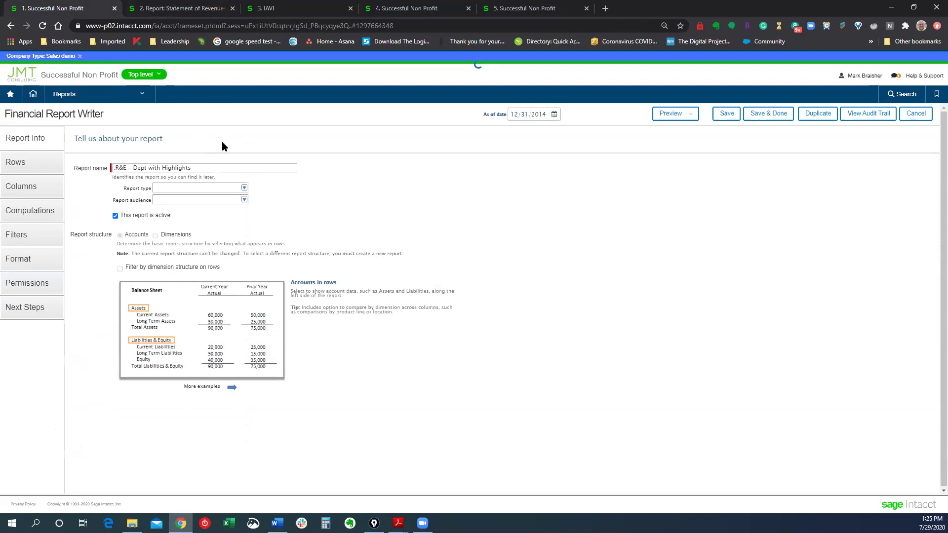
{"action": "left_click", "coordinate": [36, 189]}
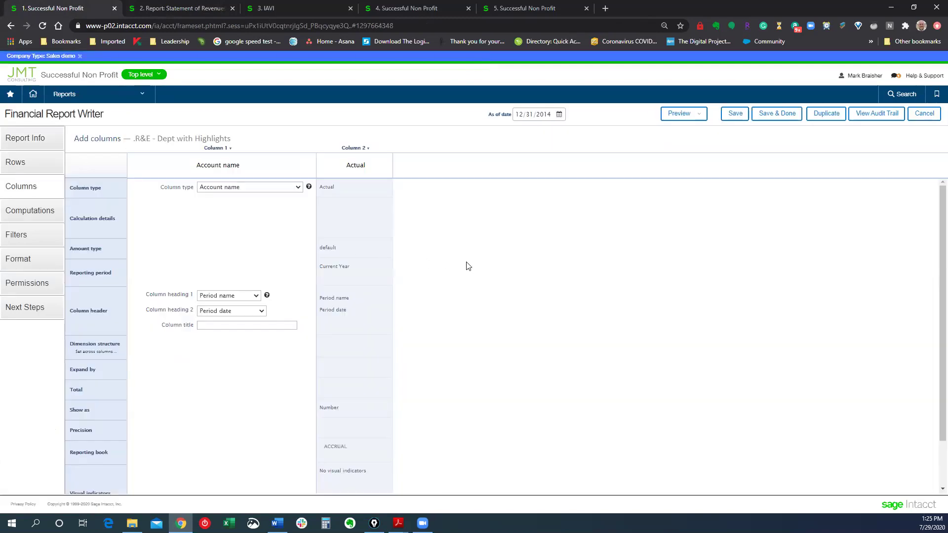
{"action": "left_click", "coordinate": [202, 13]}
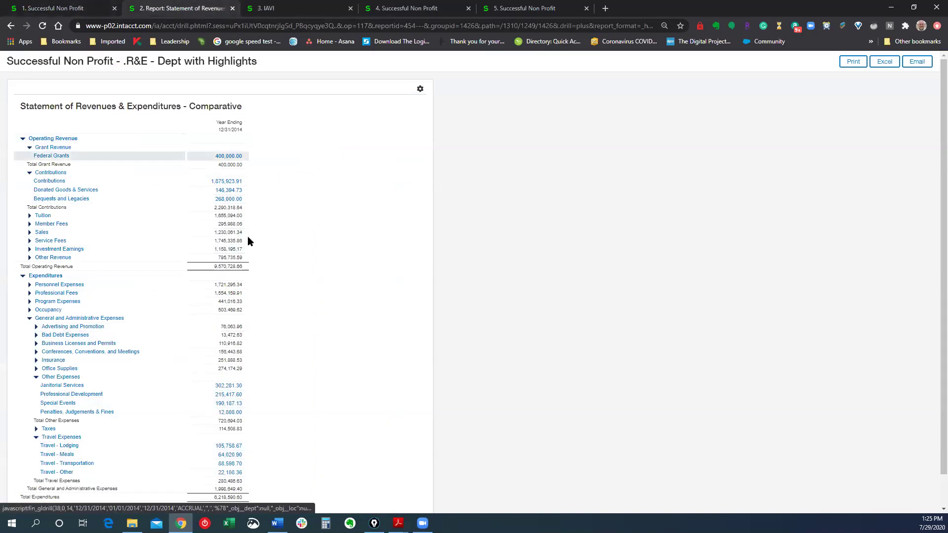
{"action": "left_click", "coordinate": [58, 10]}
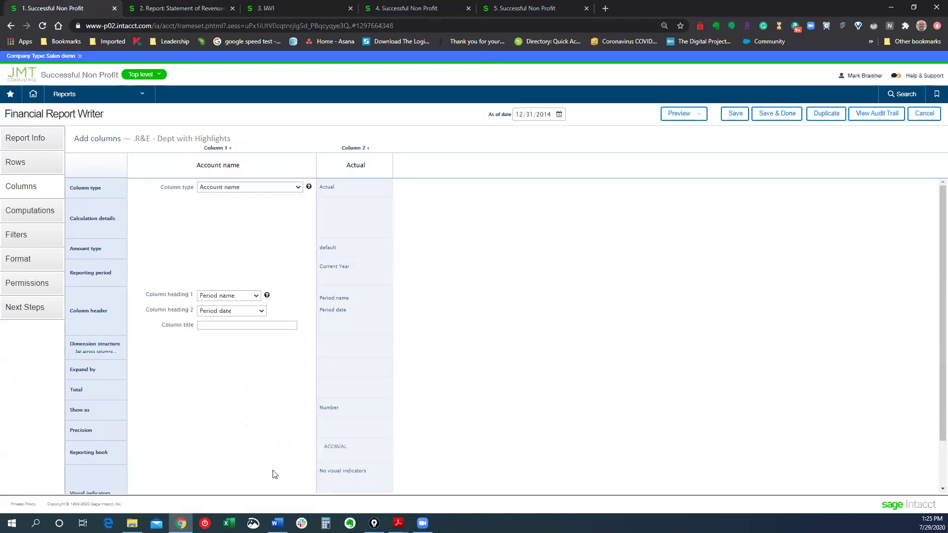
- Insert a new Actual column after Column 2 of the report
{"action": "left_click", "coordinate": [371, 223]}
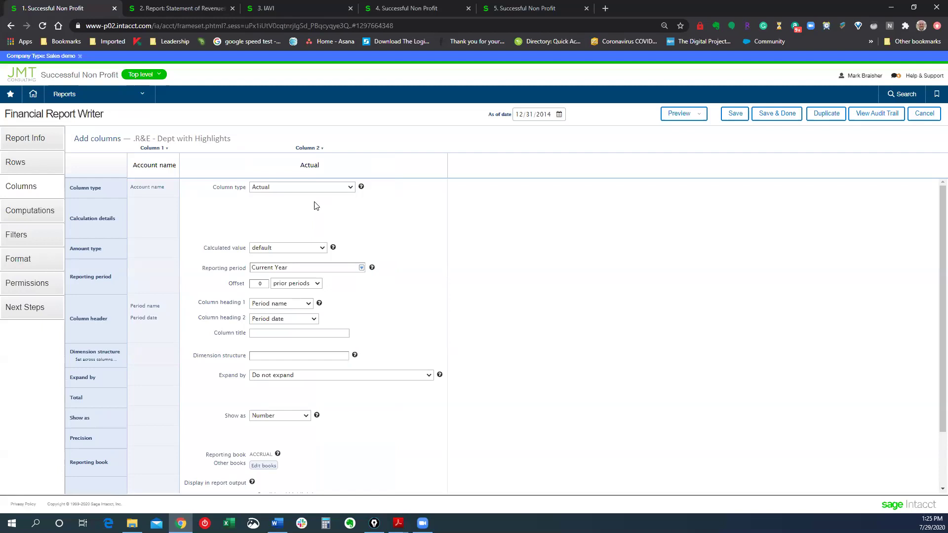
{"action": "left_click", "coordinate": [311, 149]}
{"action": "left_click", "coordinate": [317, 166]}
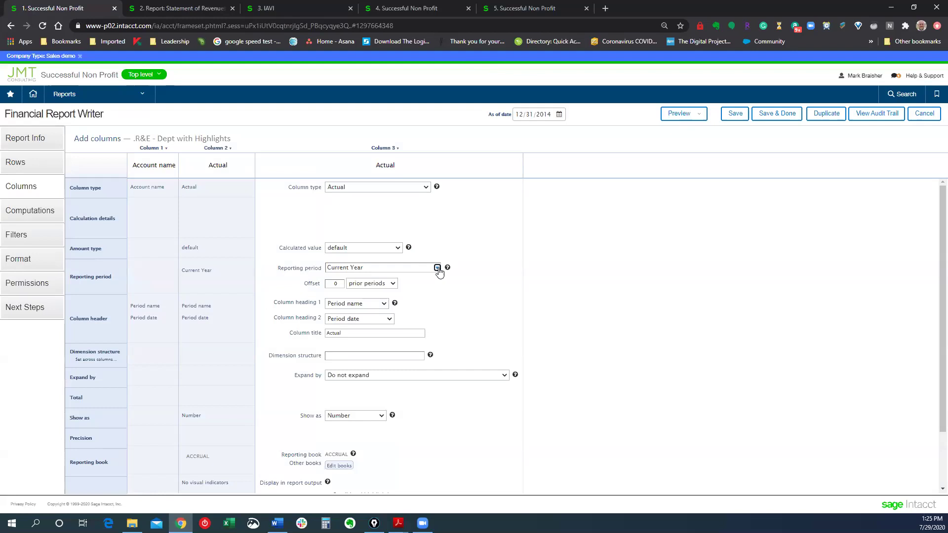
- Set the reporting period of Column 3 to Prior Year
{"action": "left_click", "coordinate": [437, 268]}
{"action": "left_click", "coordinate": [354, 417]}
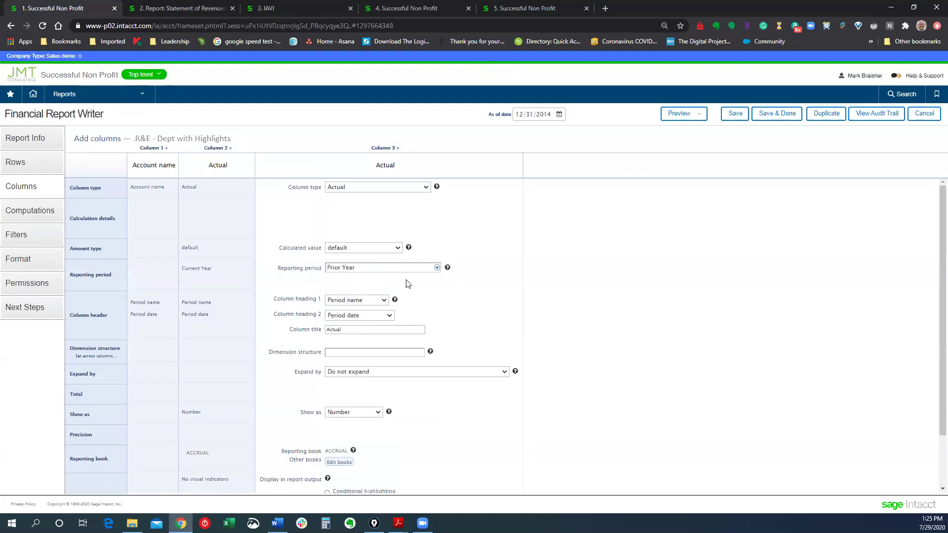
- Look through the reporting periods available for Column 3, including the fiscal, monthly and quarterly ones, without changing the selection
{"action": "left_click", "coordinate": [438, 268]}
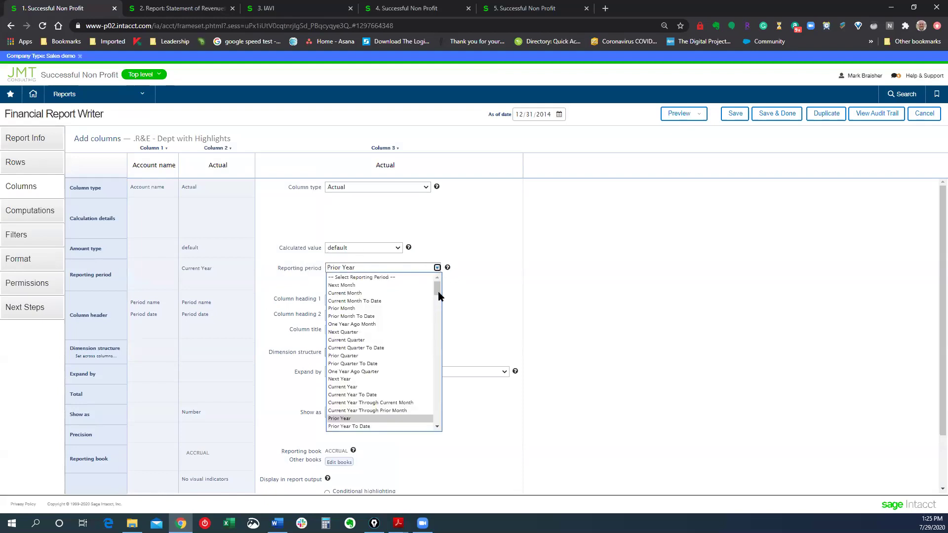
{"action": "mouse_move", "coordinate": [437, 291]}
{"action": "left_mouse_down"}
{"action": "mouse_move", "coordinate": [438, 319]}
{"action": "mouse_move", "coordinate": [440, 294]}
{"action": "left_mouse_up"}
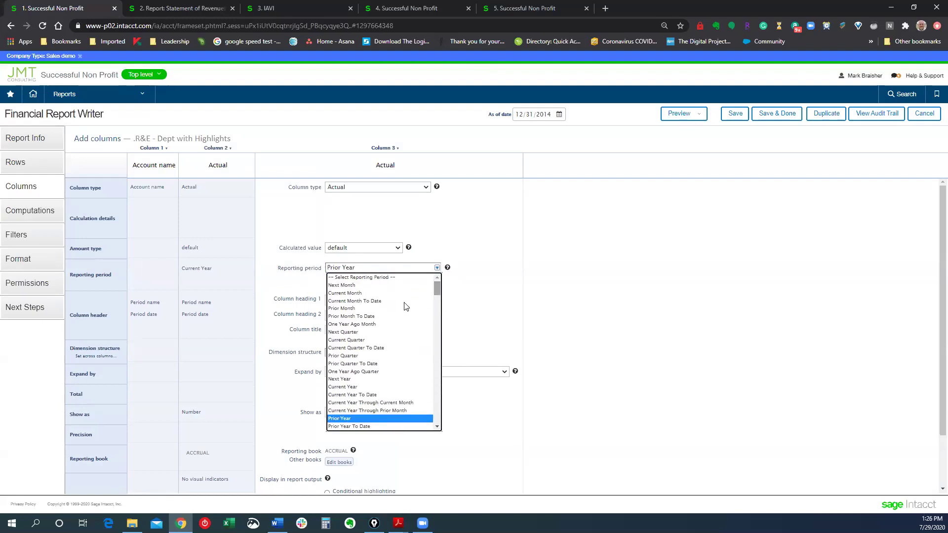
{"action": "scroll", "coordinate": [372, 364], "scroll_direction": "down", "scroll_amount": 4}
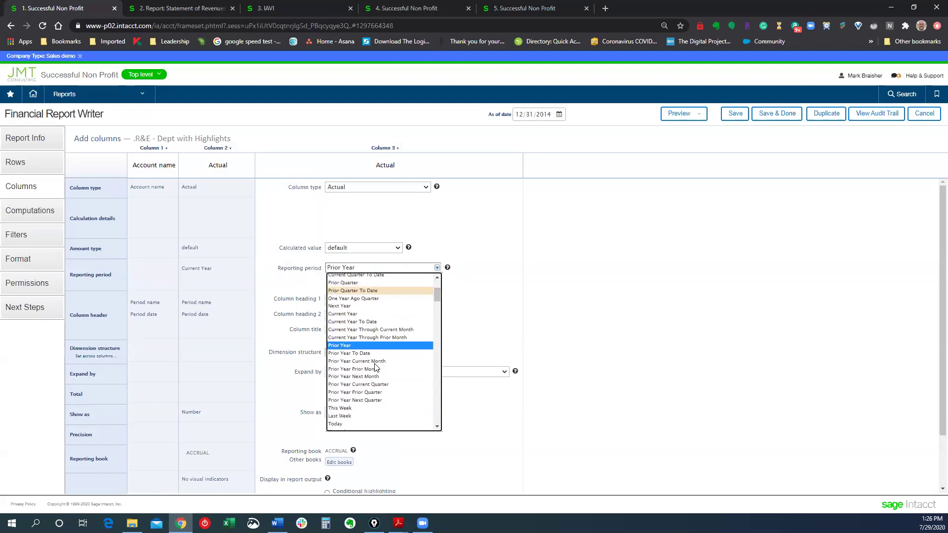
{"action": "scroll", "coordinate": [375, 367], "scroll_direction": "down", "scroll_amount": 8}
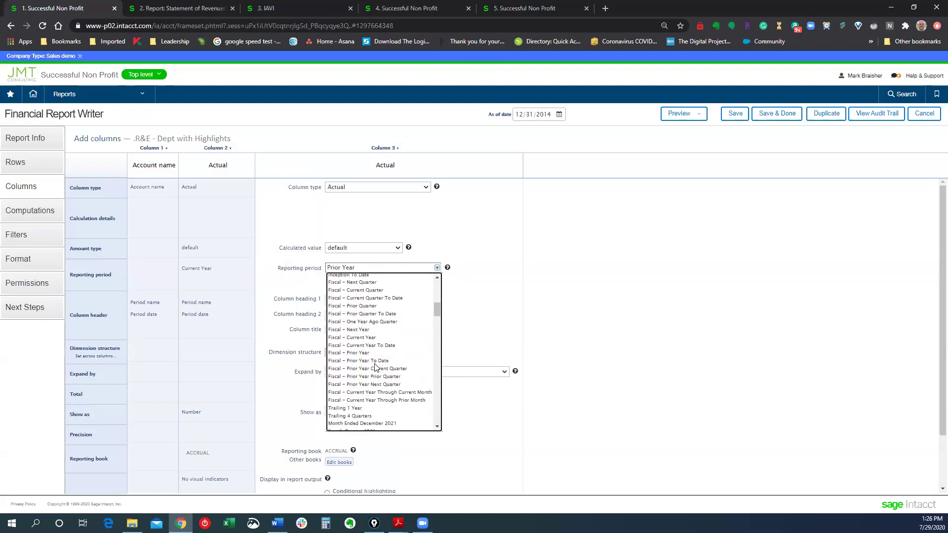
{"action": "scroll", "coordinate": [376, 367], "scroll_direction": "up", "scroll_amount": 8}
{"action": "scroll", "coordinate": [380, 367], "scroll_direction": "down", "scroll_amount": 10}
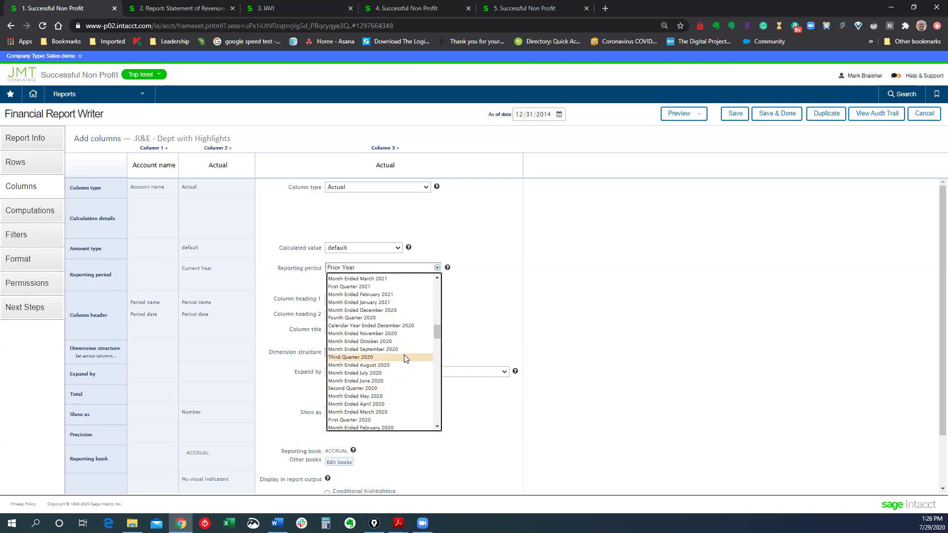
{"action": "scroll", "coordinate": [404, 358], "scroll_direction": "down", "scroll_amount": 5}
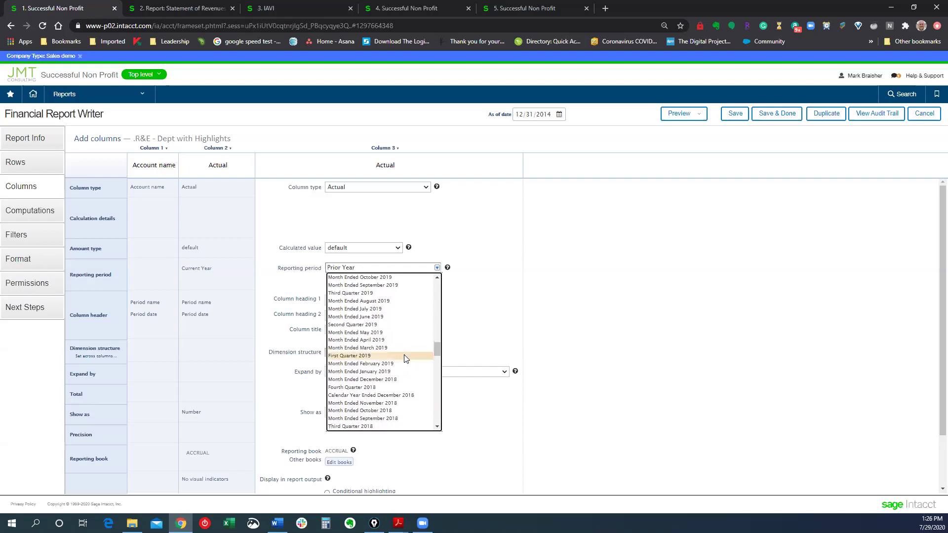
{"action": "scroll", "coordinate": [403, 358], "scroll_direction": "up", "scroll_amount": 5}
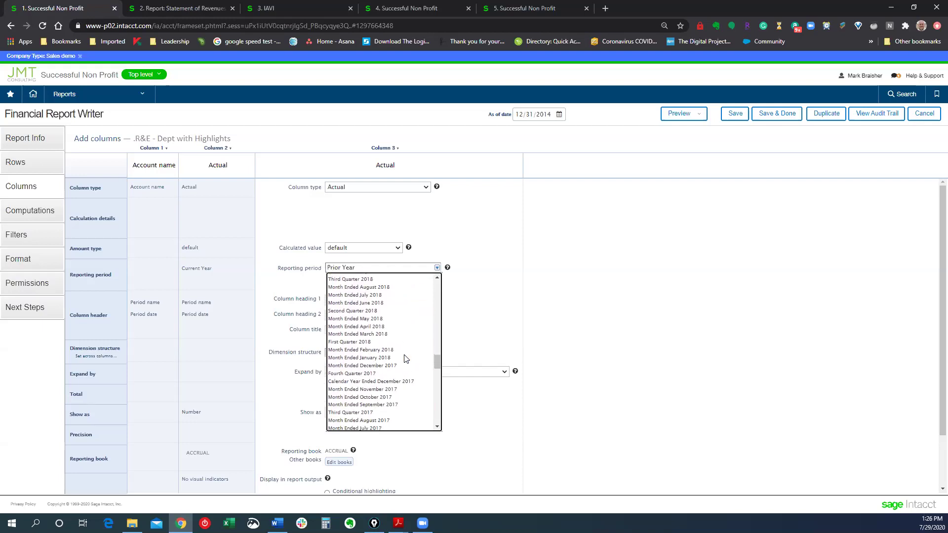
{"action": "scroll", "coordinate": [404, 357], "scroll_direction": "up", "scroll_amount": 10}
{"action": "left_click", "coordinate": [504, 292]}
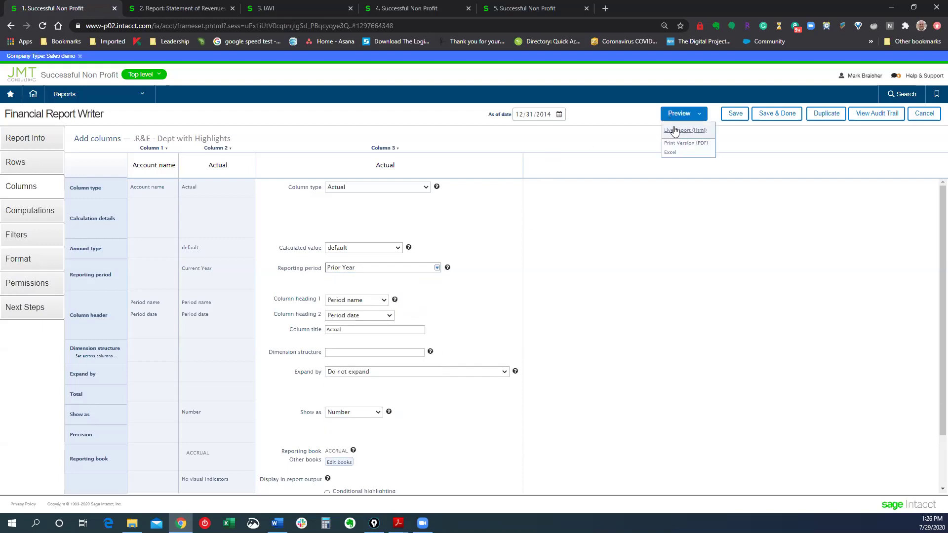
- Preview the report as a live HTML report to check the prior-year column, and return to the column setup
{"action": "left_click", "coordinate": [674, 131]}
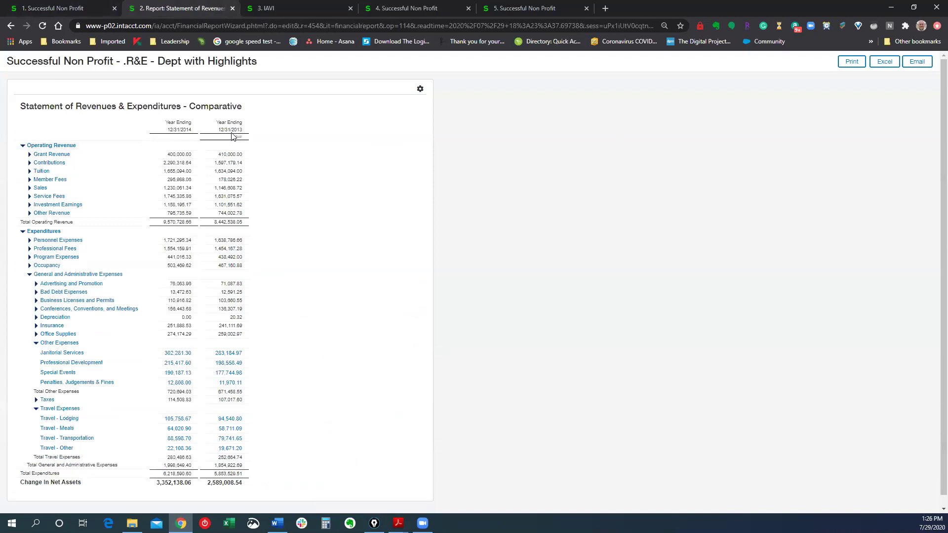
{"action": "left_click", "coordinate": [67, 9]}
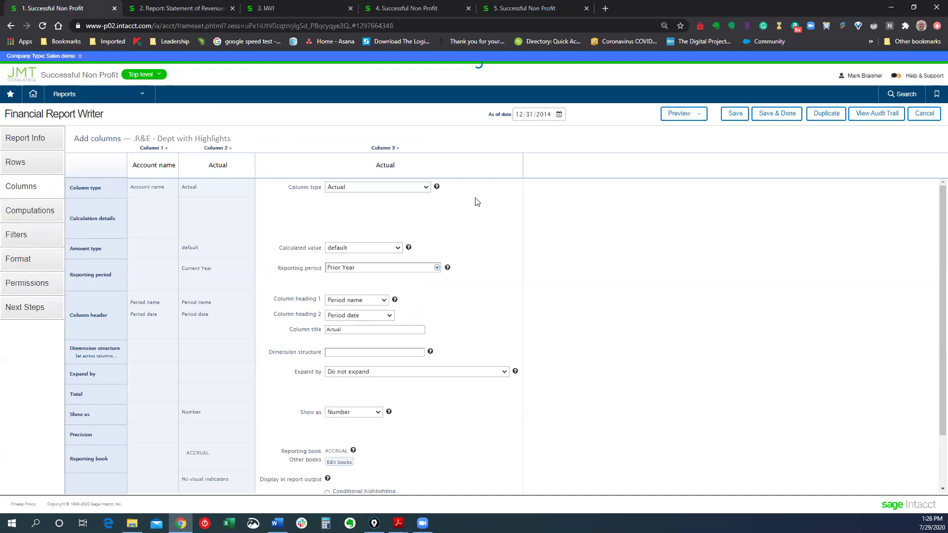
- Insert a new column directly after Column 3 of the report
{"action": "left_click", "coordinate": [392, 149]}
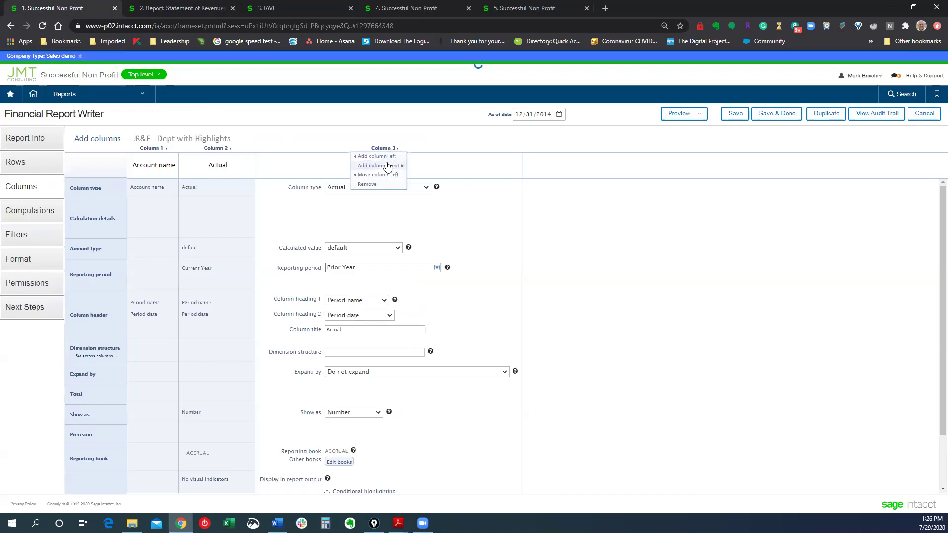
{"action": "left_click", "coordinate": [387, 166]}
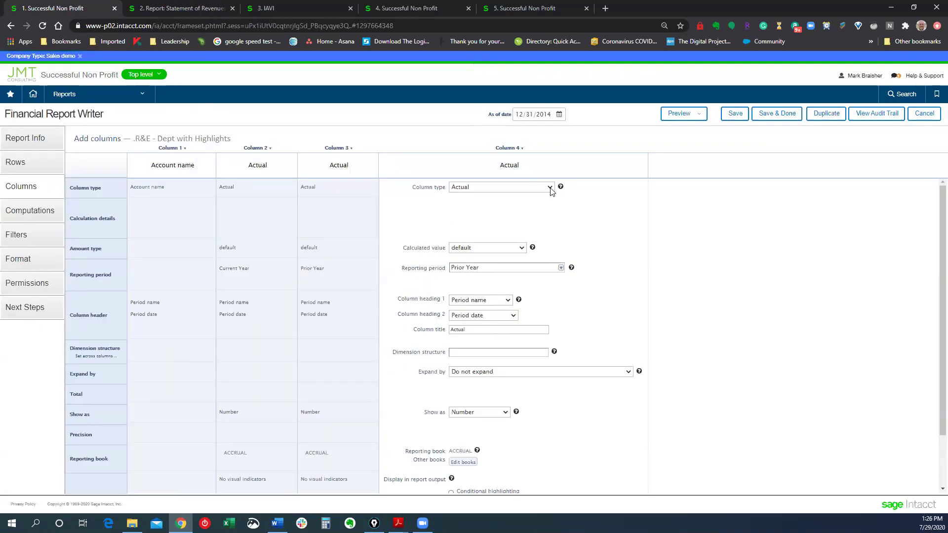
- Try the Computation on actual column type for Column 4 and check its calculation choices
{"action": "left_click", "coordinate": [551, 189]}
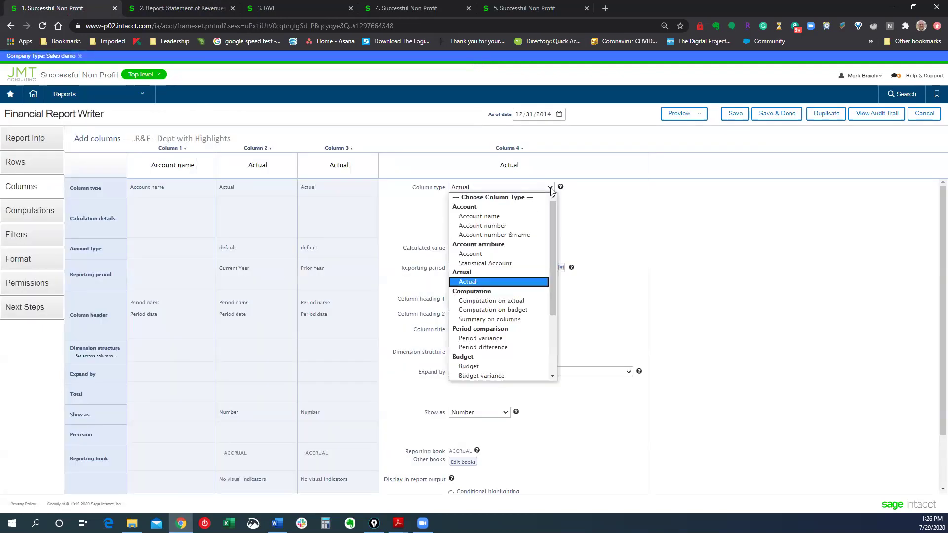
{"action": "left_click", "coordinate": [490, 301]}
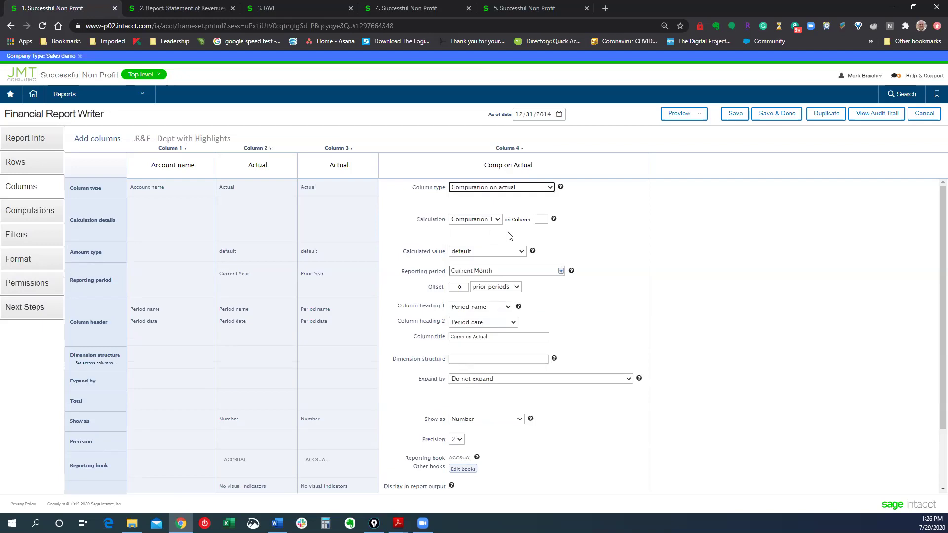
{"action": "left_click", "coordinate": [498, 220]}
{"action": "left_click", "coordinate": [497, 220]}
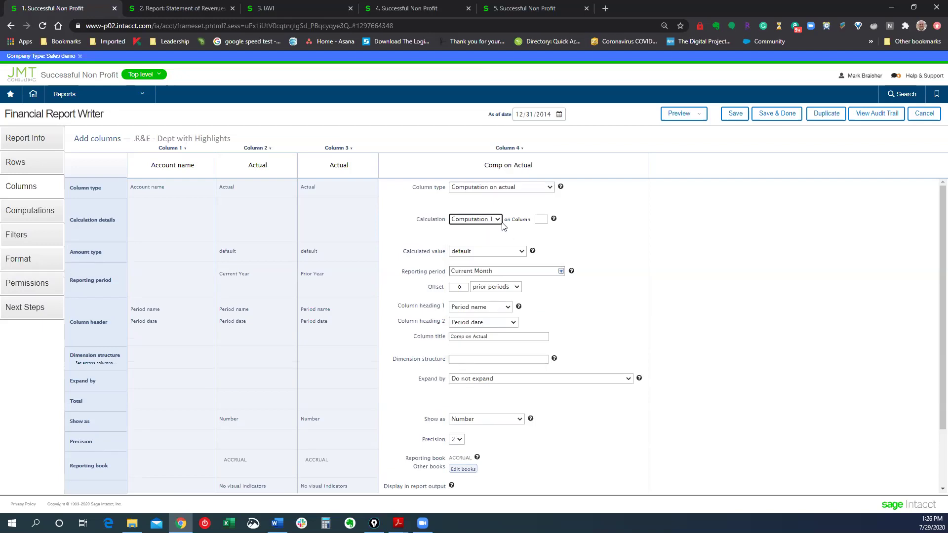
- Make Column 4 a Period difference column with Current Year as its reporting period
{"action": "left_click", "coordinate": [548, 189]}
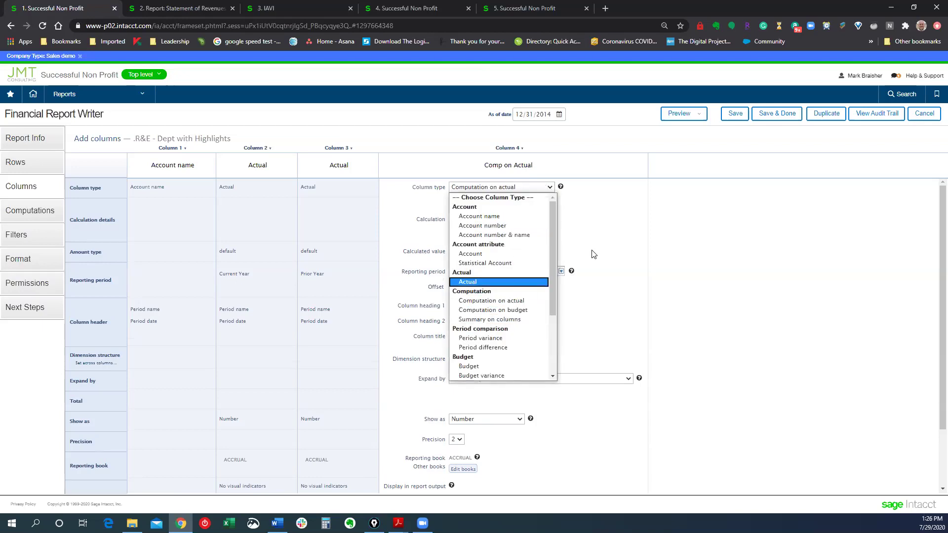
{"action": "scroll", "coordinate": [491, 345], "scroll_direction": "down", "scroll_amount": 3}
{"action": "scroll", "coordinate": [490, 349], "scroll_direction": "up", "scroll_amount": 3}
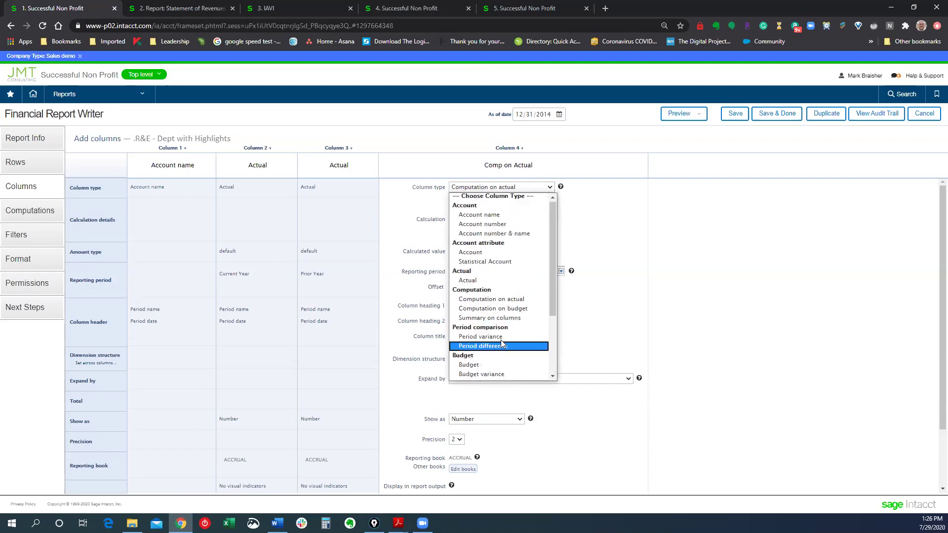
{"action": "left_click", "coordinate": [491, 346]}
{"action": "left_click", "coordinate": [535, 215]}
{"action": "left_click", "coordinate": [561, 269]}
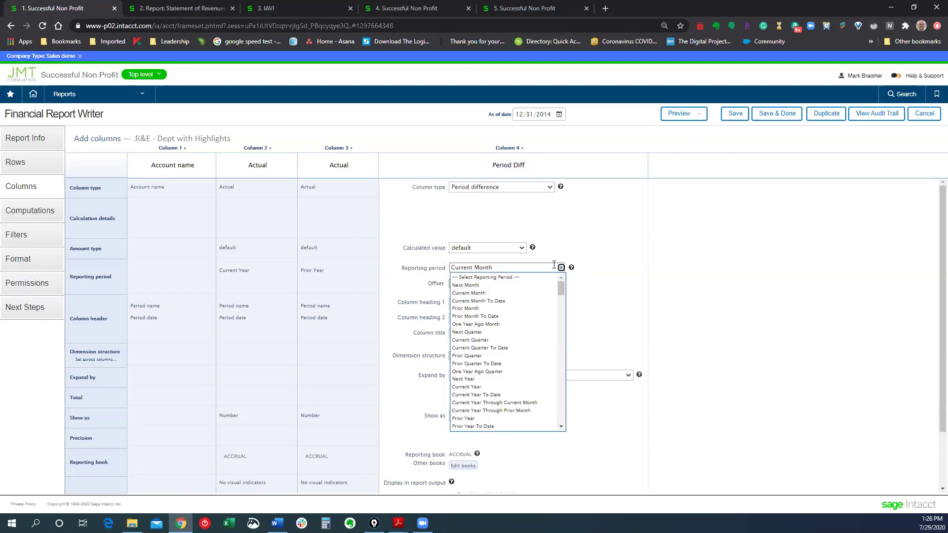
{"action": "left_click", "coordinate": [464, 387]}
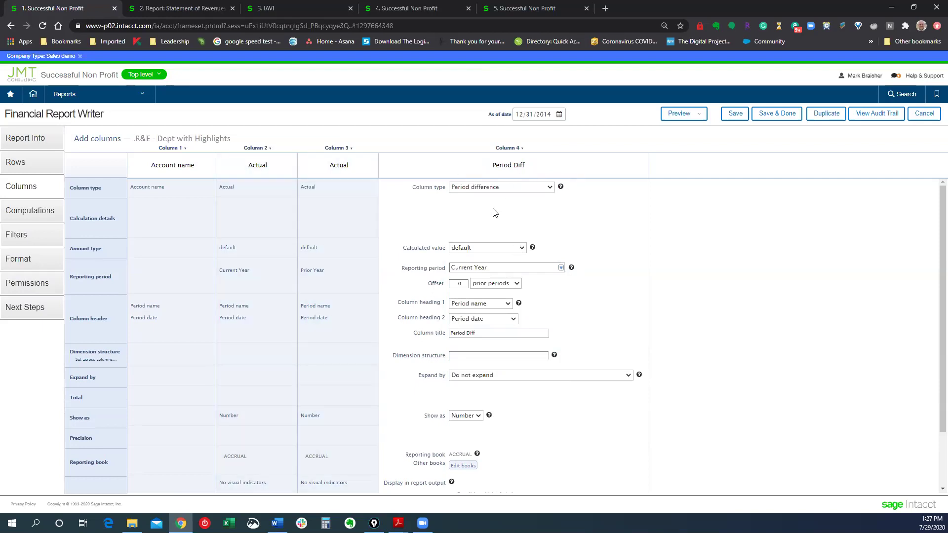
- Preview the live HTML report to examine the period difference column, and go back to the column setup
{"action": "left_click", "coordinate": [689, 117]}
{"action": "left_click", "coordinate": [687, 129]}
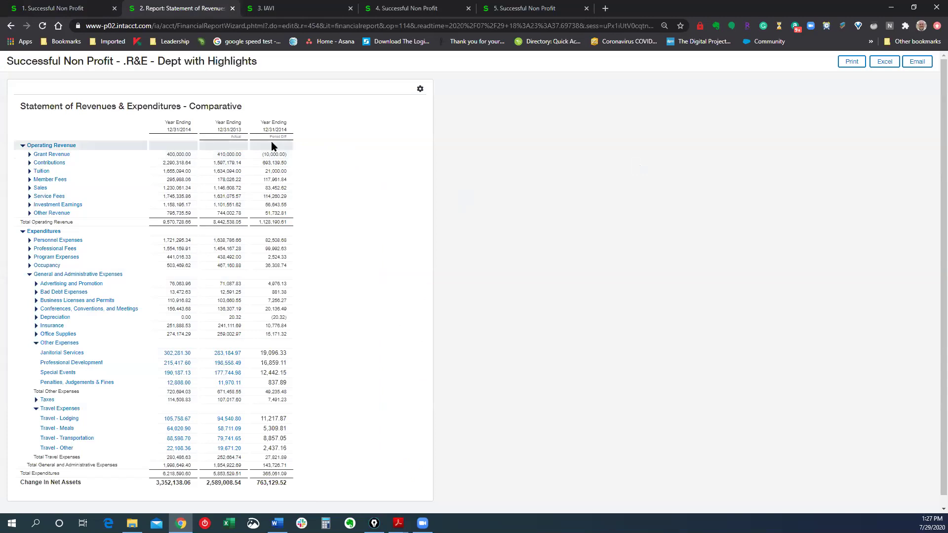
{"action": "left_click", "coordinate": [77, 9]}
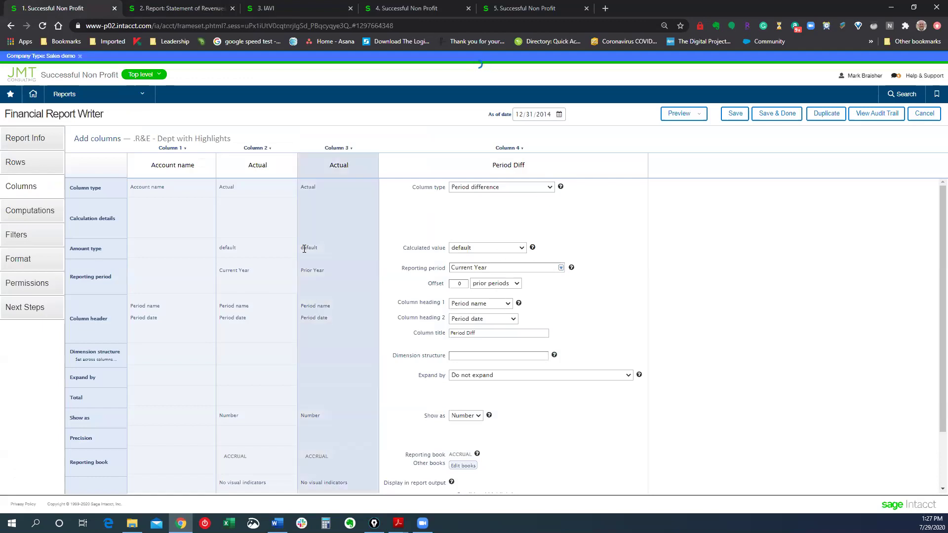
- Open Column 2 for editing and expand it by Departments, one level down, with roll-up
{"action": "scroll", "coordinate": [311, 296], "scroll_direction": "down", "scroll_amount": 3}
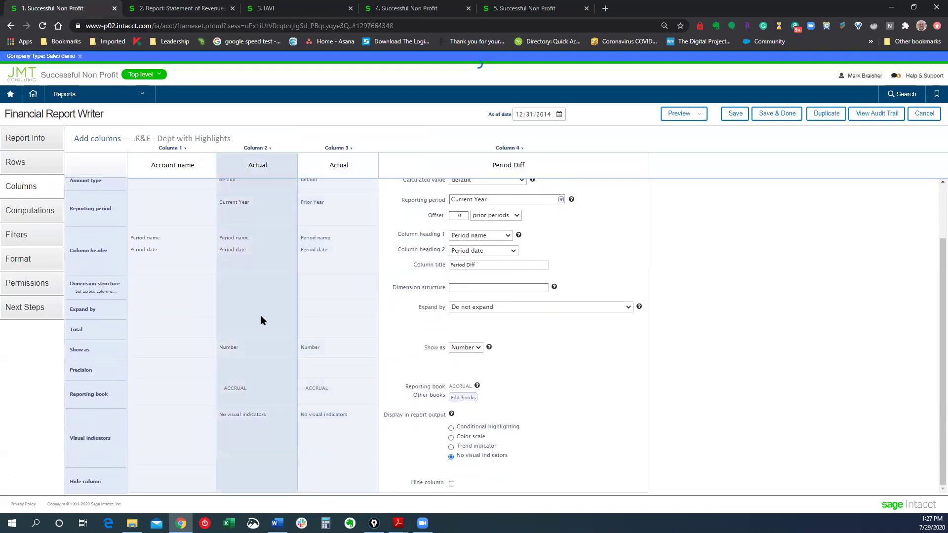
{"action": "left_click", "coordinate": [261, 320]}
{"action": "scroll", "coordinate": [607, 205], "scroll_direction": "up", "scroll_amount": 3}
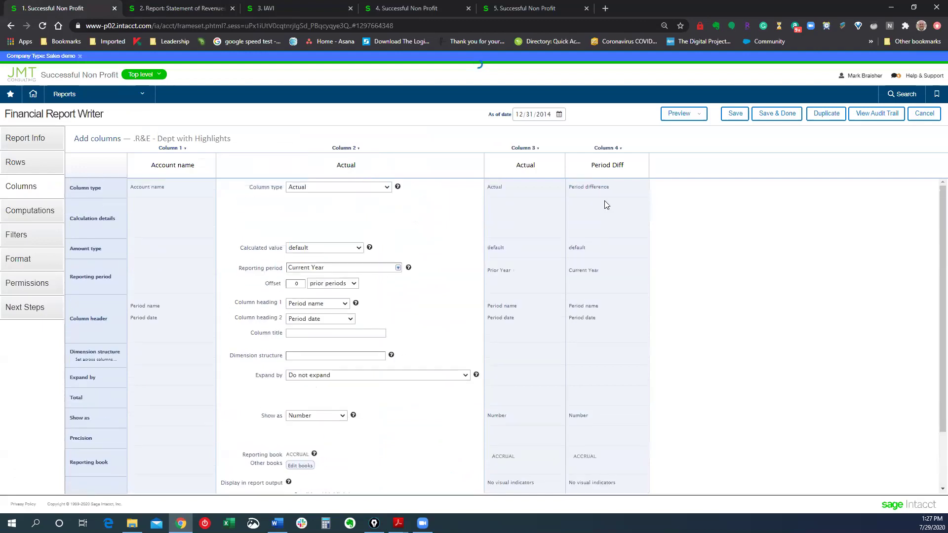
{"action": "left_click", "coordinate": [202, 13]}
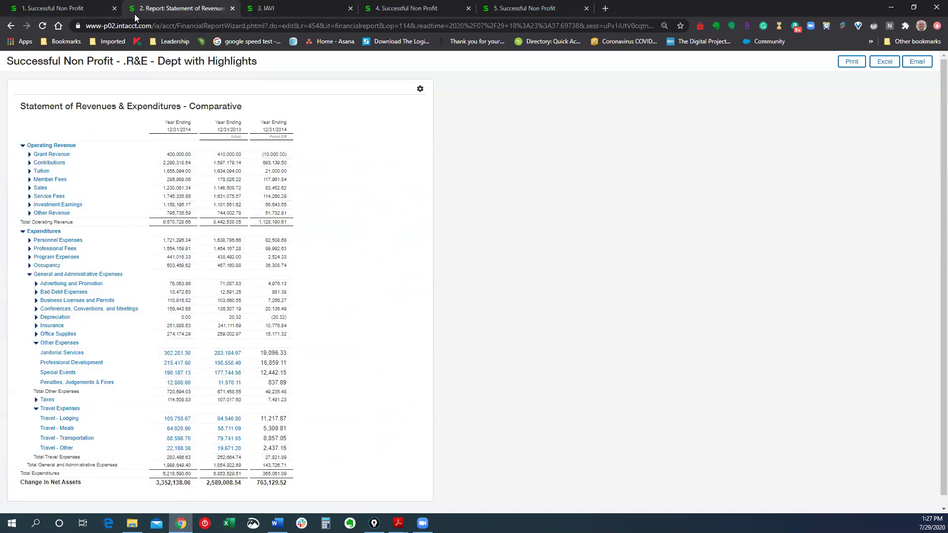
{"action": "left_click", "coordinate": [66, 9]}
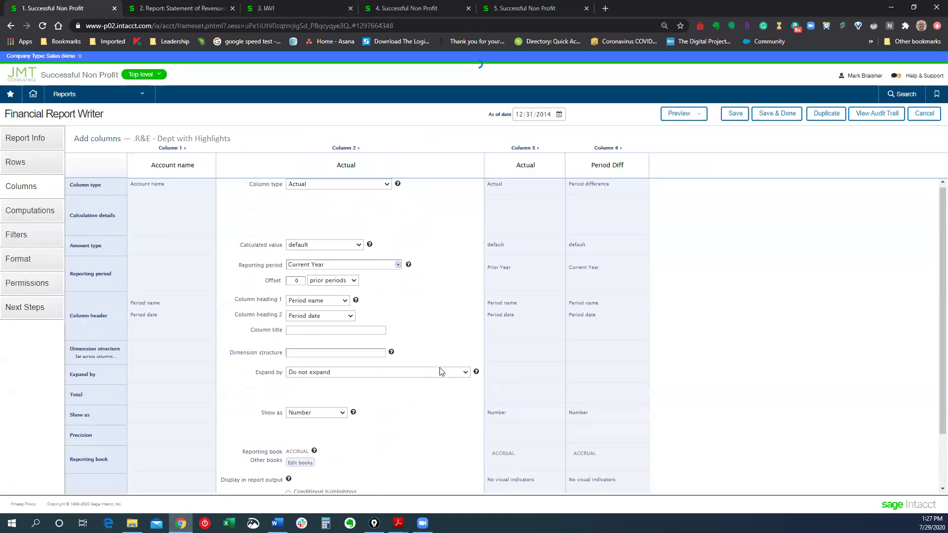
{"action": "scroll", "coordinate": [459, 346], "scroll_direction": "down", "scroll_amount": 1}
{"action": "left_click", "coordinate": [467, 327]}
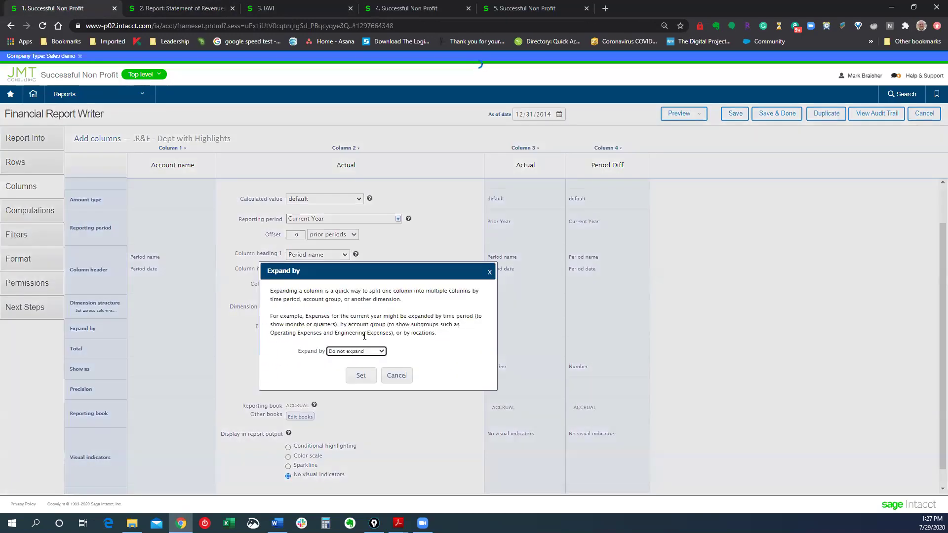
{"action": "left_click", "coordinate": [382, 352]}
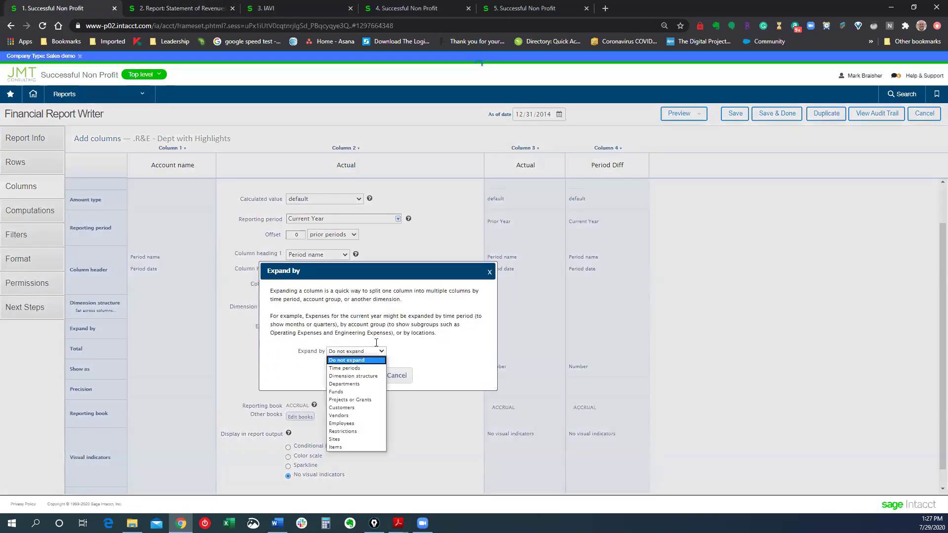
{"action": "left_click", "coordinate": [347, 384]}
{"action": "left_click", "coordinate": [360, 389]}
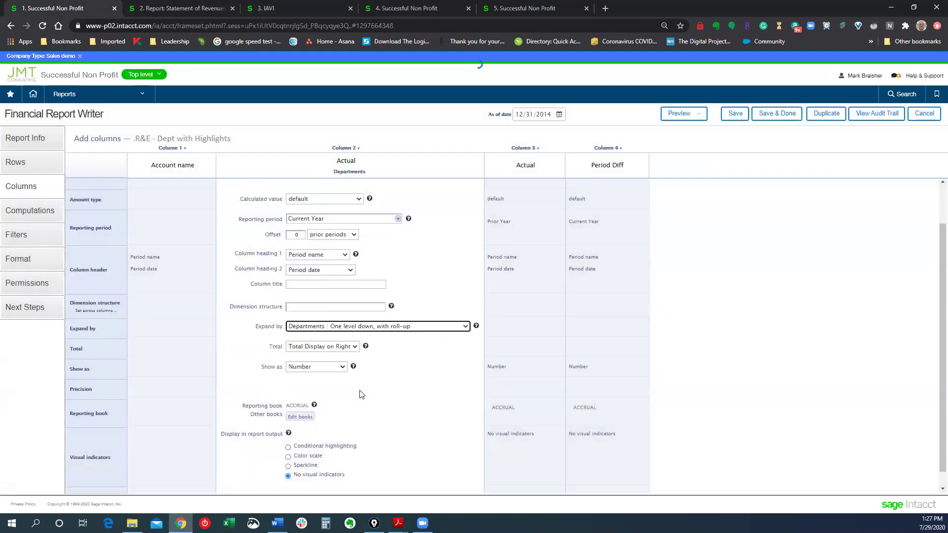
- Preview the live HTML report to review the department columns beside the comparison columns, and return to the report setup
{"action": "left_click", "coordinate": [699, 117]}
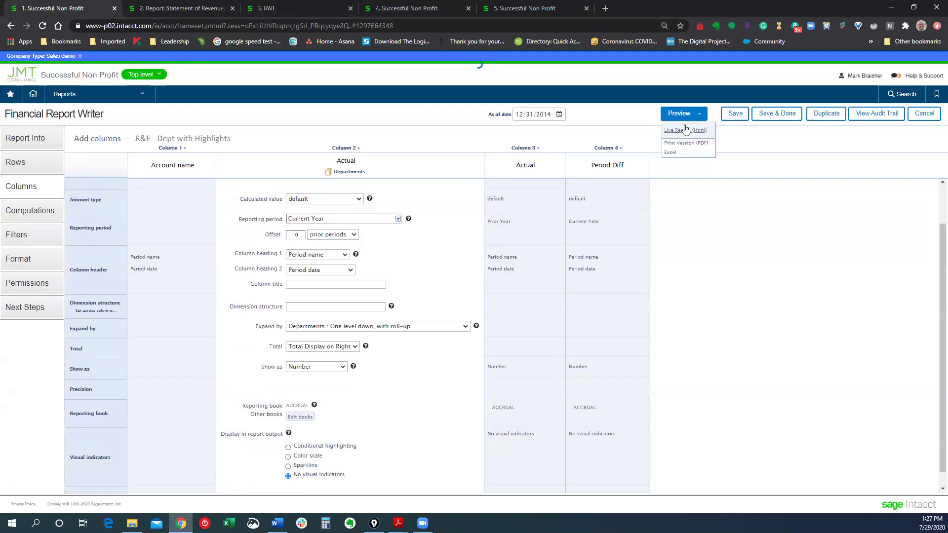
{"action": "left_click", "coordinate": [690, 129]}
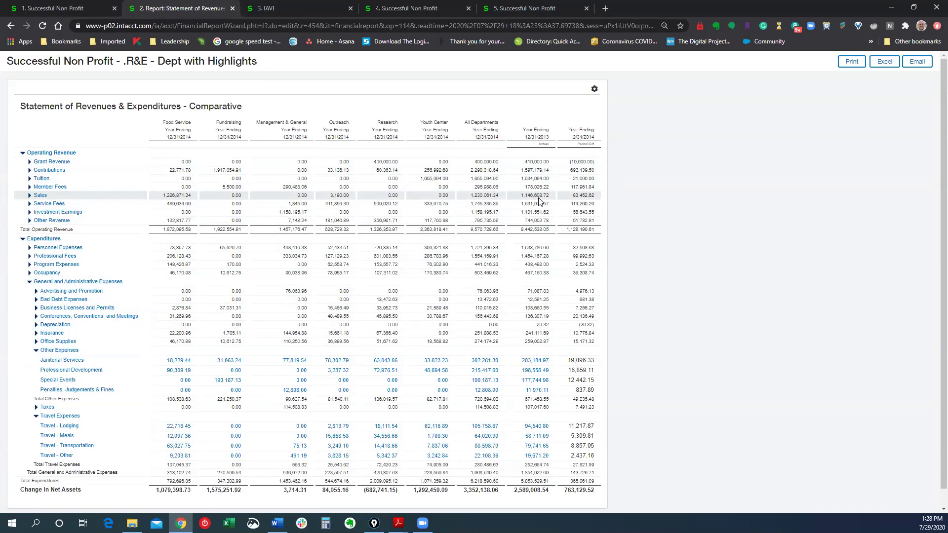
{"action": "left_click", "coordinate": [55, 10]}
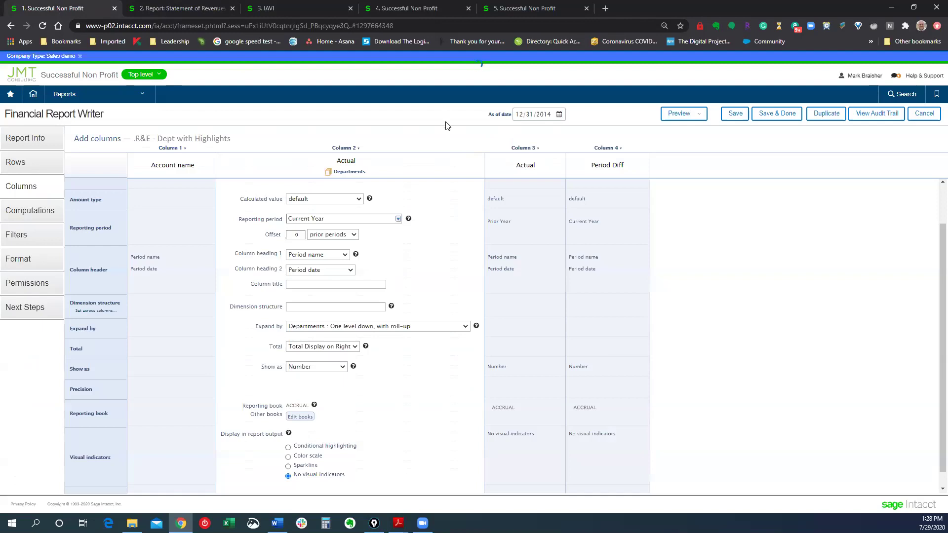
- Read the help on amount types for Column 2's calculated value and close it
{"action": "left_click", "coordinate": [915, 80]}
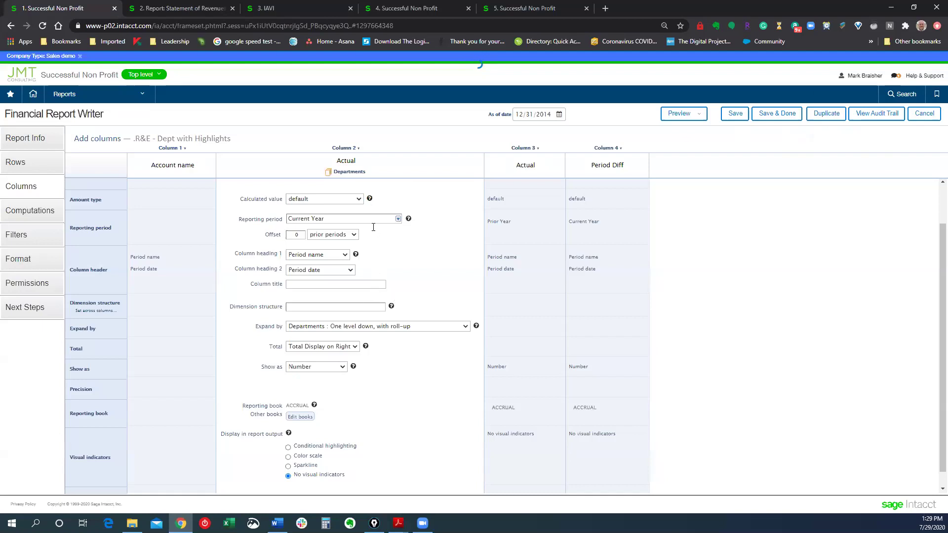
{"action": "left_click", "coordinate": [370, 200]}
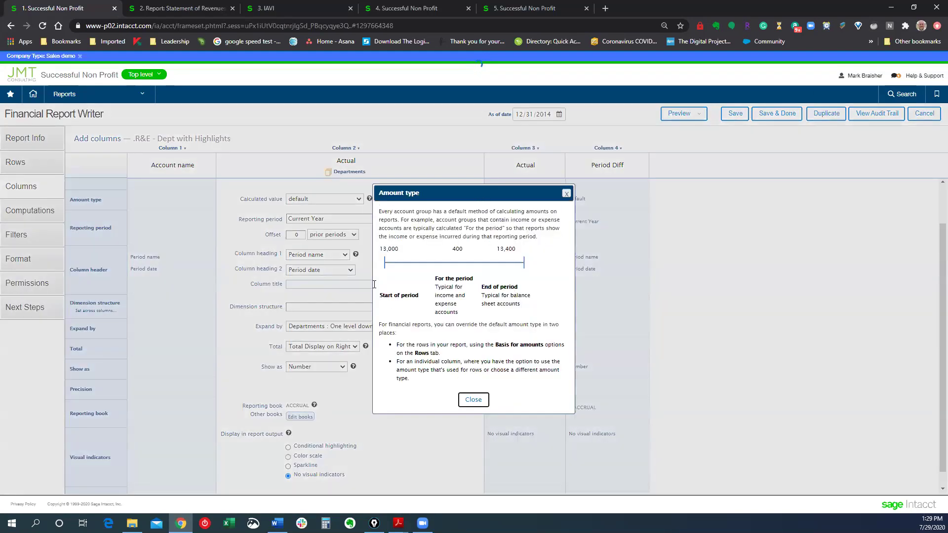
{"action": "left_click", "coordinate": [566, 193]}
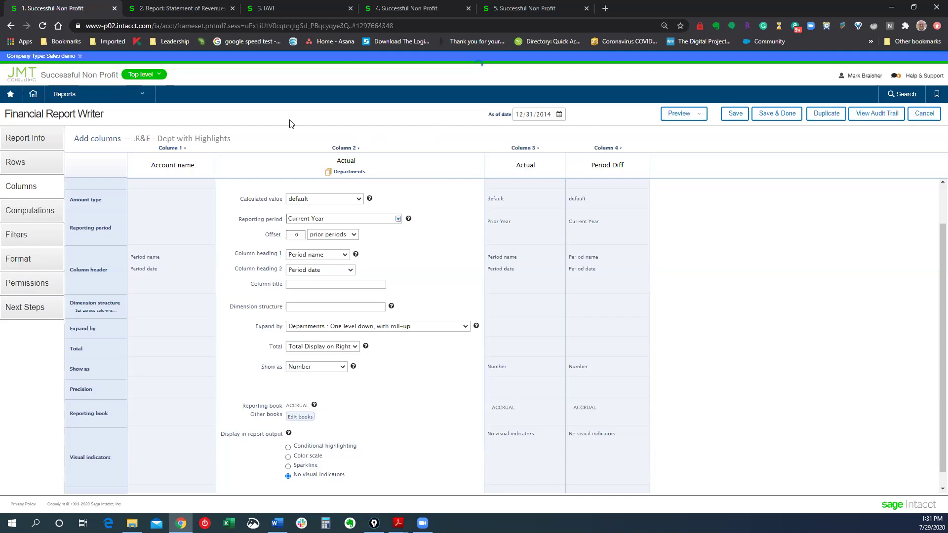
- Open the Accounts Payable bills list, open the ADP - Retirement Services bill dated 07/29/2020 for editing, and review its header
{"action": "left_click", "coordinate": [140, 98]}
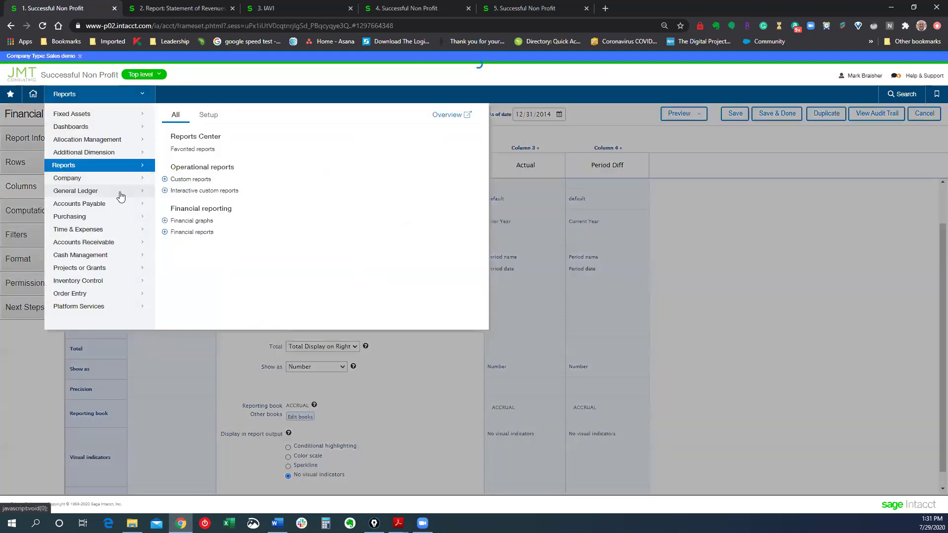
{"action": "mouse_move", "coordinate": [117, 209]}
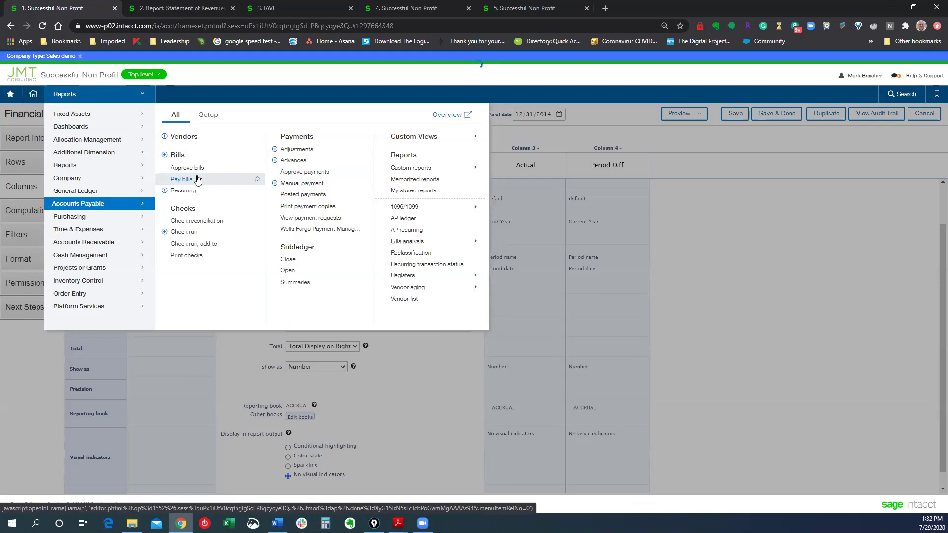
{"action": "left_click", "coordinate": [177, 156]}
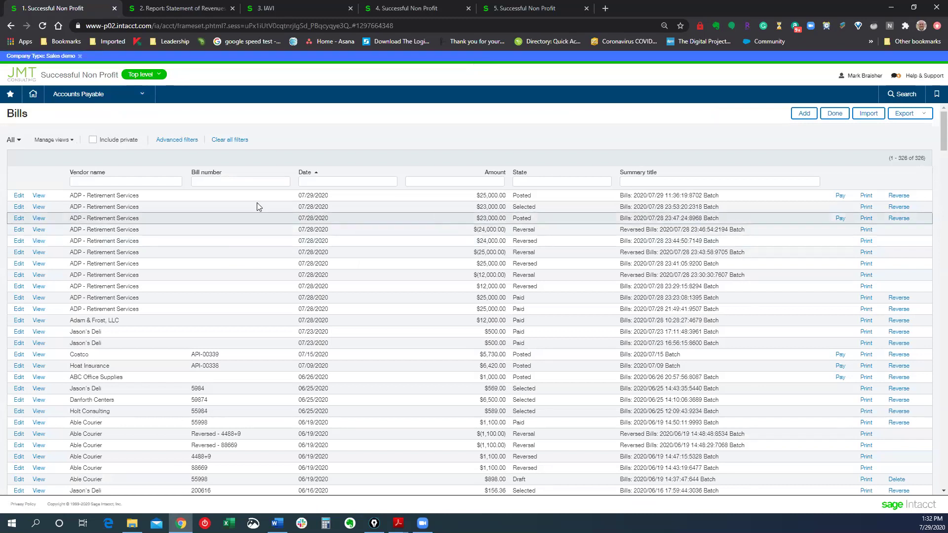
{"action": "left_click", "coordinate": [19, 196]}
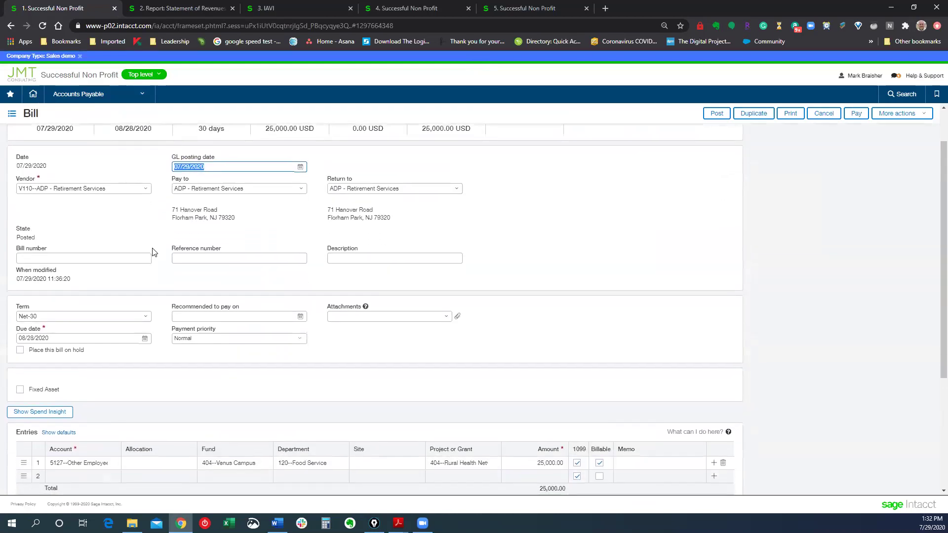
{"action": "scroll", "coordinate": [155, 253], "scroll_direction": "up", "scroll_amount": 1}
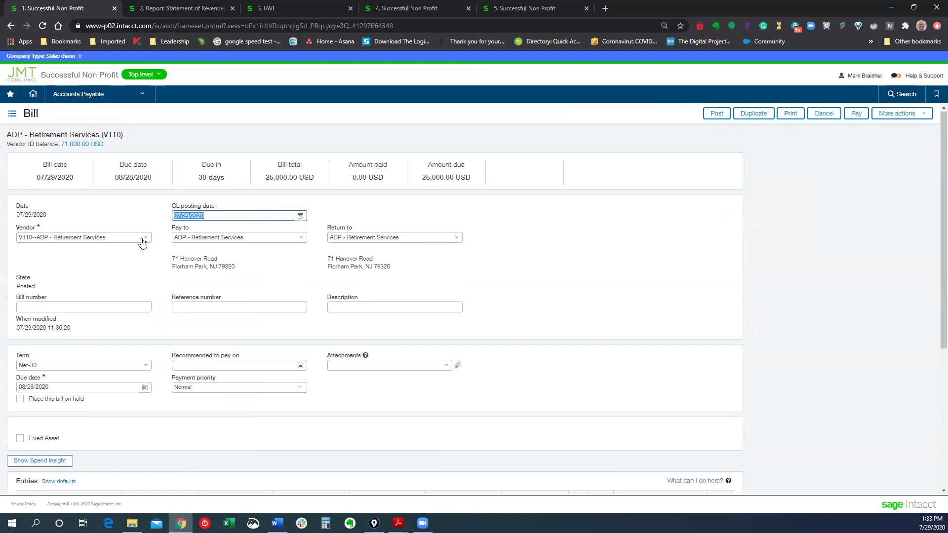
{"action": "scroll", "coordinate": [141, 232], "scroll_direction": "down", "scroll_amount": 2}
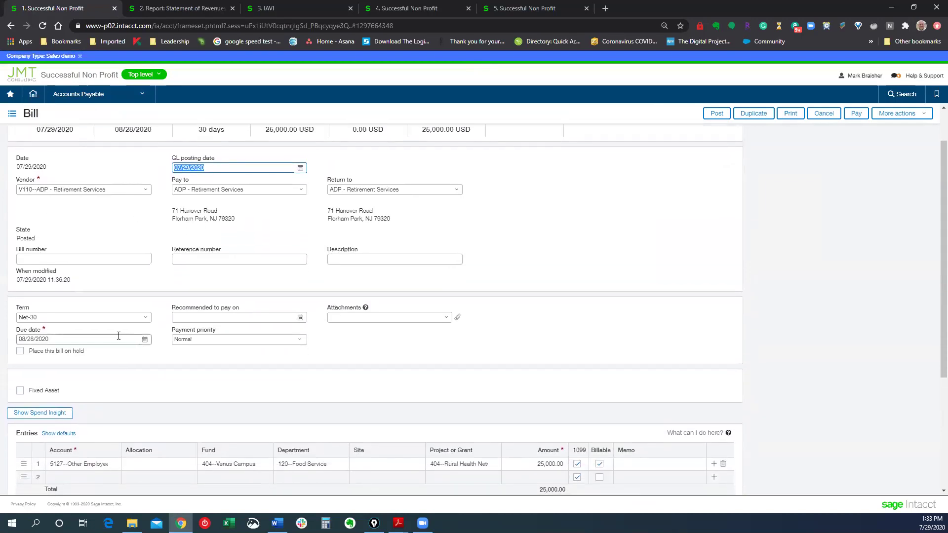
{"action": "scroll", "coordinate": [88, 268], "scroll_direction": "up", "scroll_amount": 2}
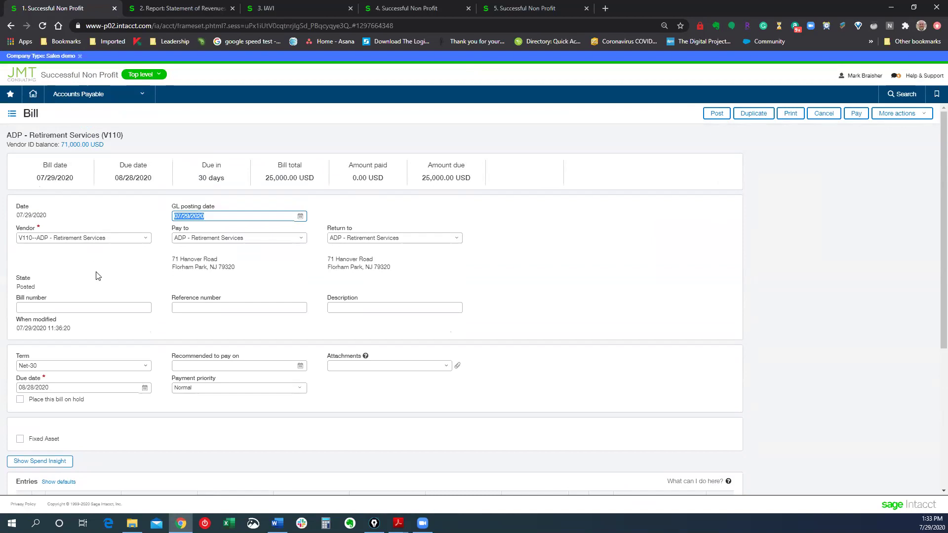
- Try the Net-0 payment term on the bill and set it back to Net-30
{"action": "scroll", "coordinate": [98, 268], "scroll_direction": "down", "scroll_amount": 1}
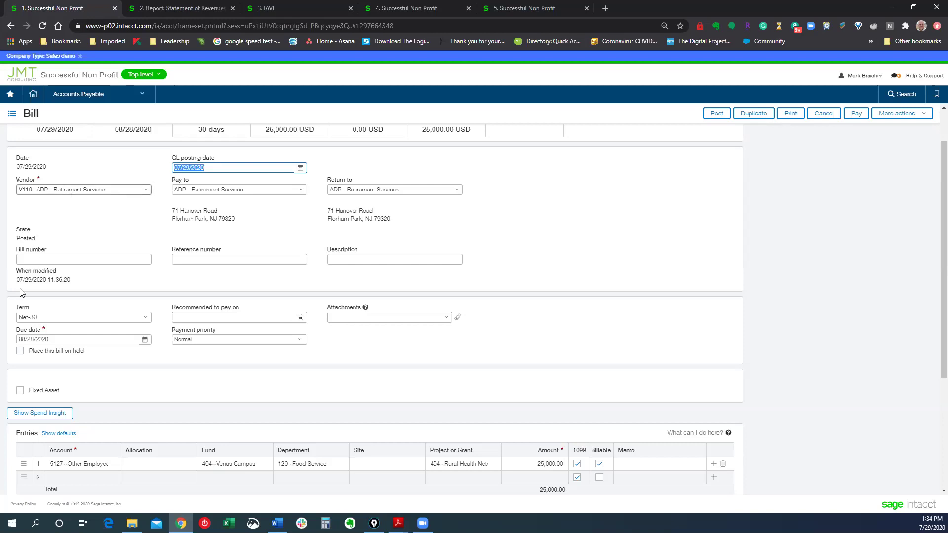
{"action": "left_click", "coordinate": [144, 323]}
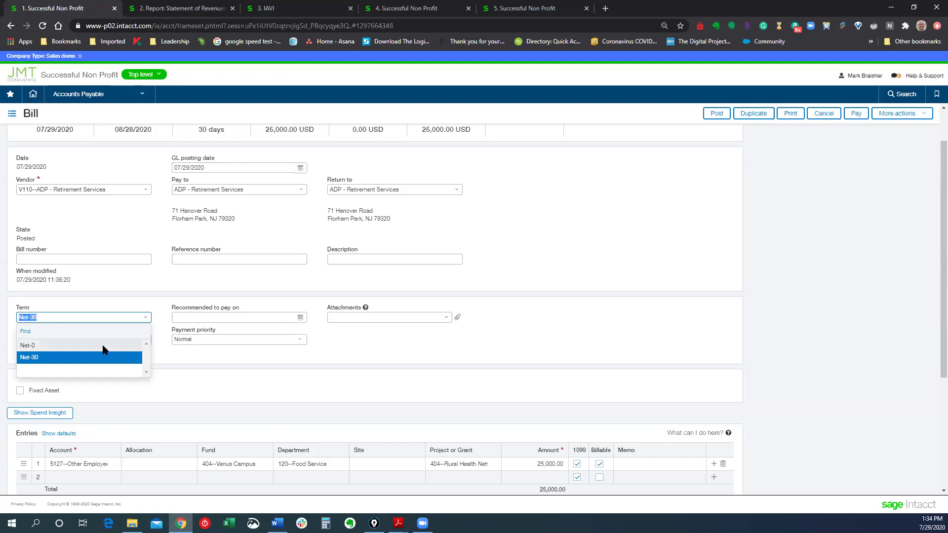
{"action": "left_click", "coordinate": [116, 285]}
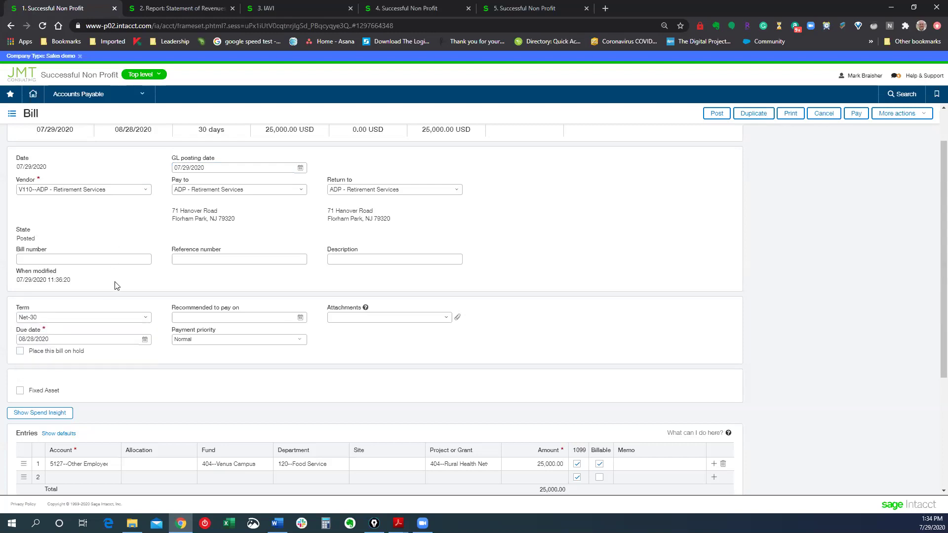
{"action": "left_click", "coordinate": [148, 324]}
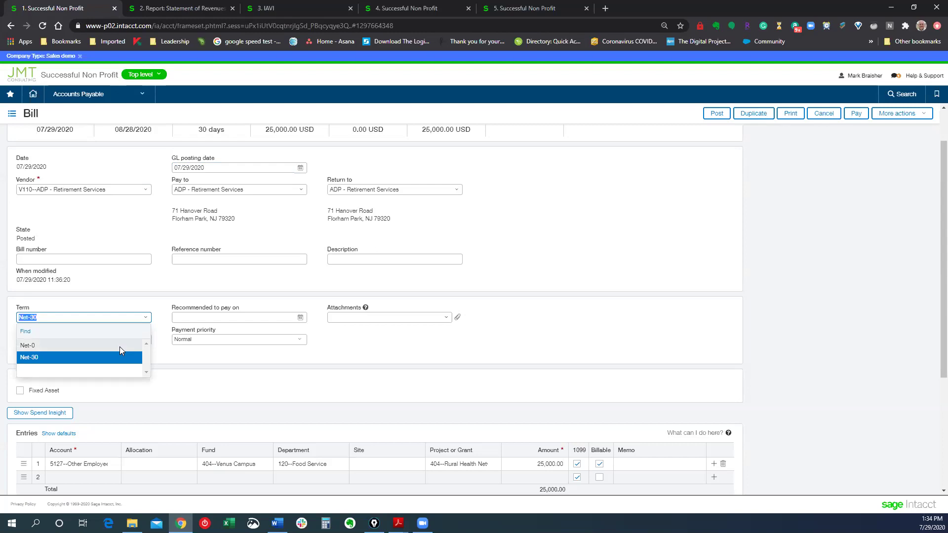
{"action": "left_click", "coordinate": [120, 346]}
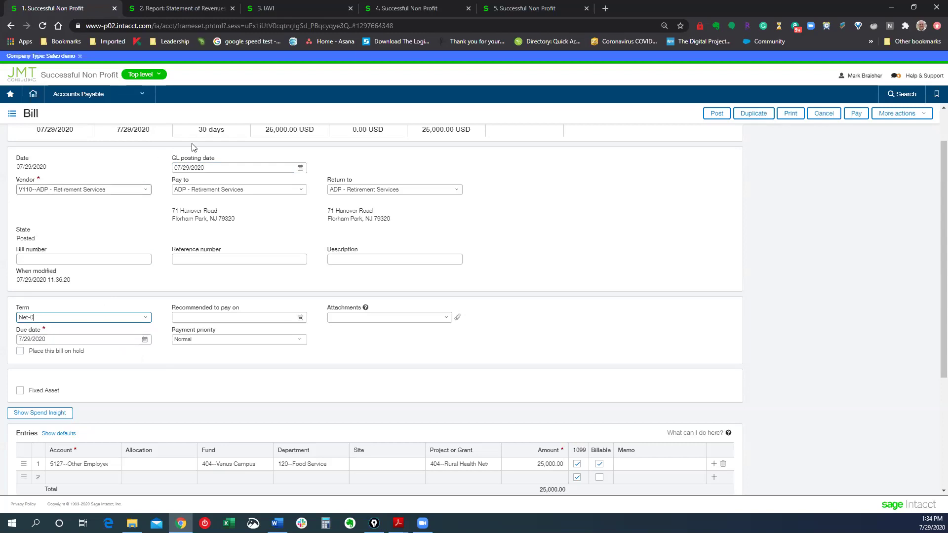
{"action": "left_click", "coordinate": [142, 321]}
{"action": "left_click", "coordinate": [89, 357]}
- Attach the file hyatt hotel.pdf from File Explorer to the bill
{"action": "scroll", "coordinate": [129, 283], "scroll_direction": "down", "scroll_amount": 2}
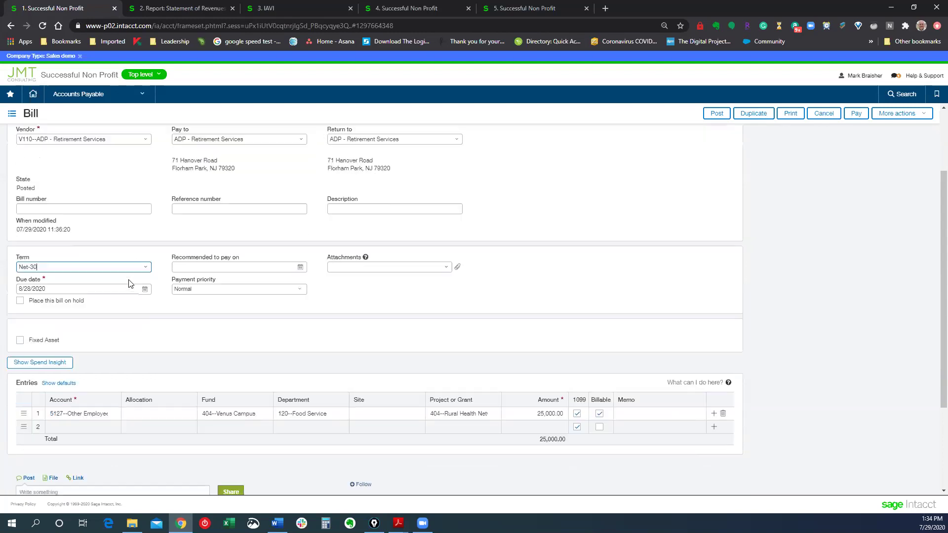
{"action": "scroll", "coordinate": [132, 284], "scroll_direction": "down", "scroll_amount": 1}
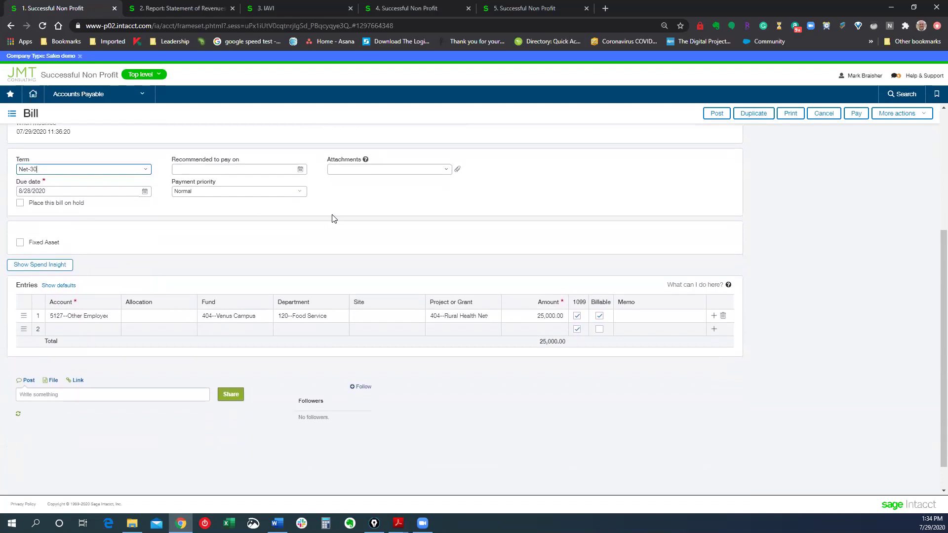
{"action": "scroll", "coordinate": [380, 217], "scroll_direction": "up", "scroll_amount": 1}
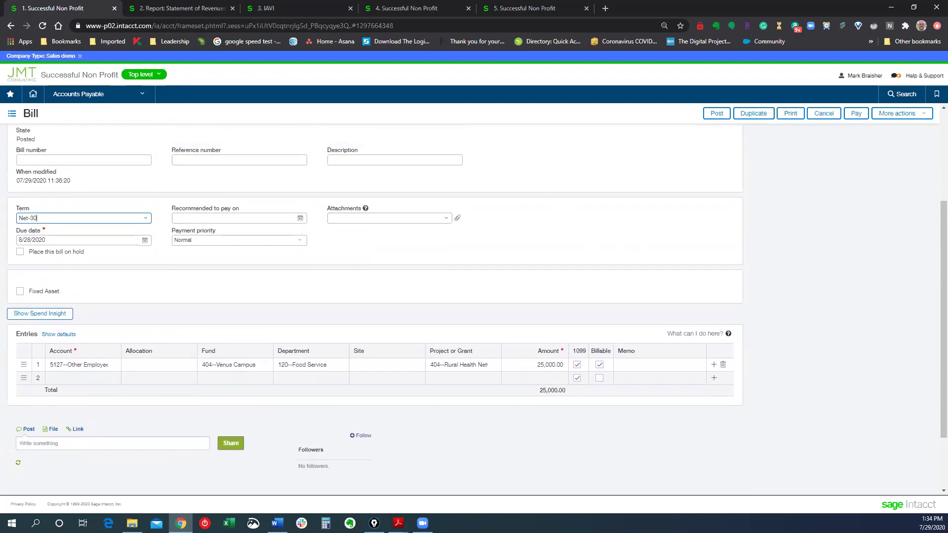
{"action": "key", "text": "super+e"}
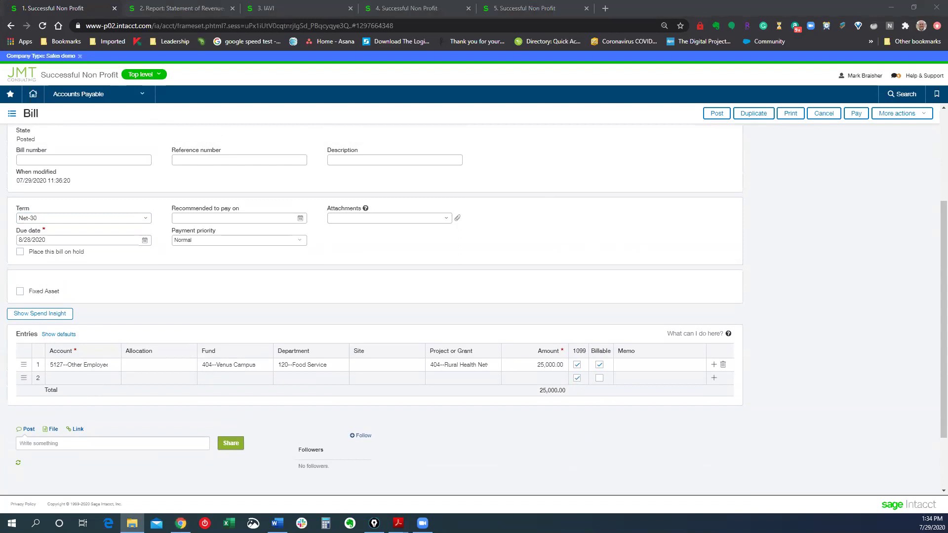
{"action": "left_click_drag", "start_coordinate": [513, 187], "coordinate": [398, 224]}
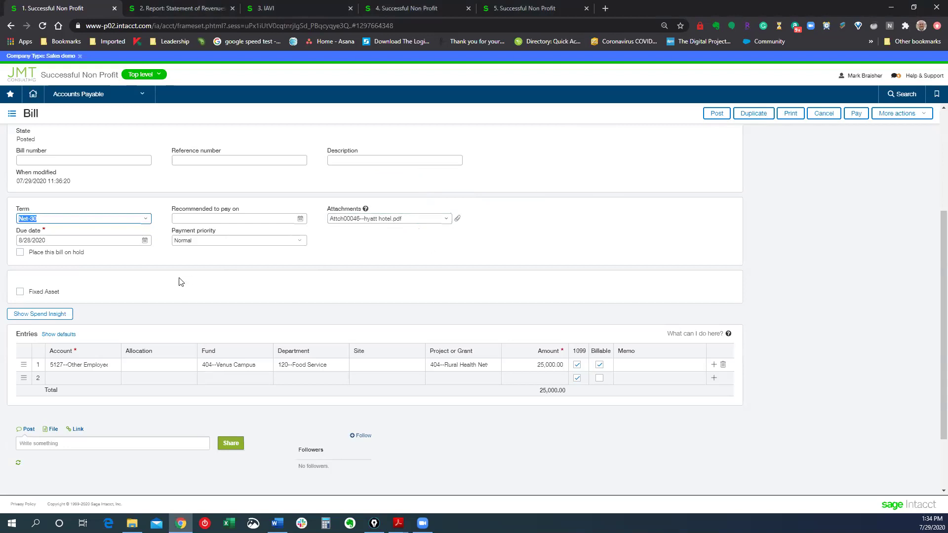
- Examine the dimensions, allocation splits and available allocations on the bill's second entry line, and review the whole bill
{"action": "scroll", "coordinate": [181, 282], "scroll_direction": "down", "scroll_amount": 1}
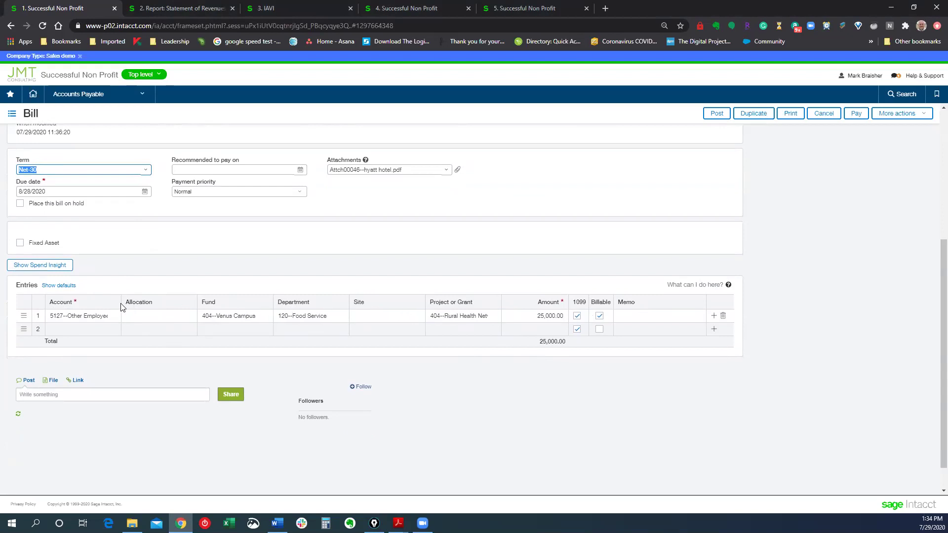
{"action": "left_click", "coordinate": [599, 316]}
{"action": "left_click", "coordinate": [375, 326]}
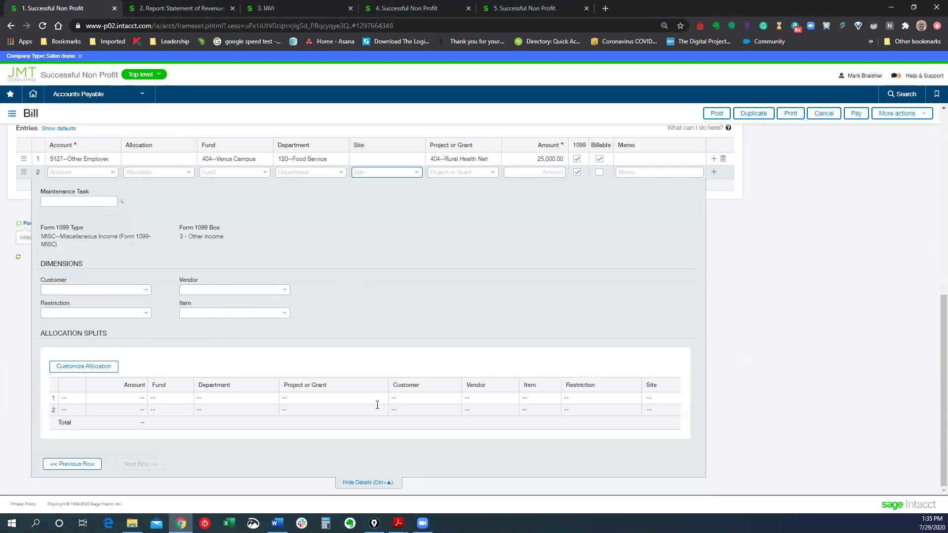
{"action": "left_click", "coordinate": [363, 481]}
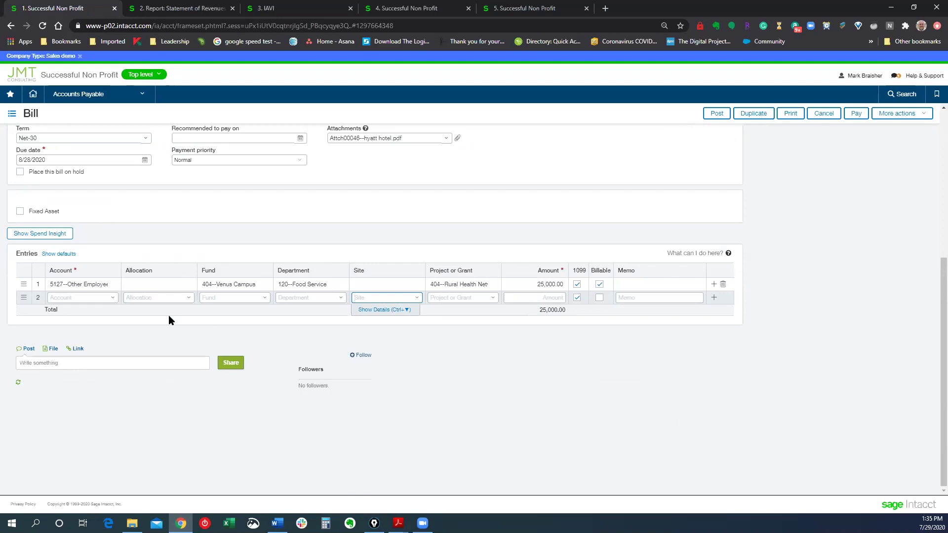
{"action": "left_click", "coordinate": [190, 300]}
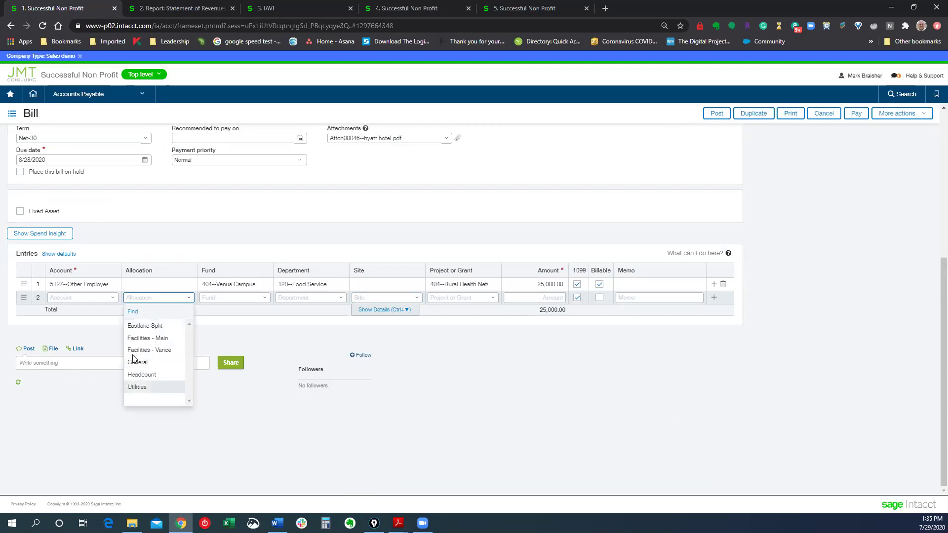
{"action": "left_click", "coordinate": [163, 252]}
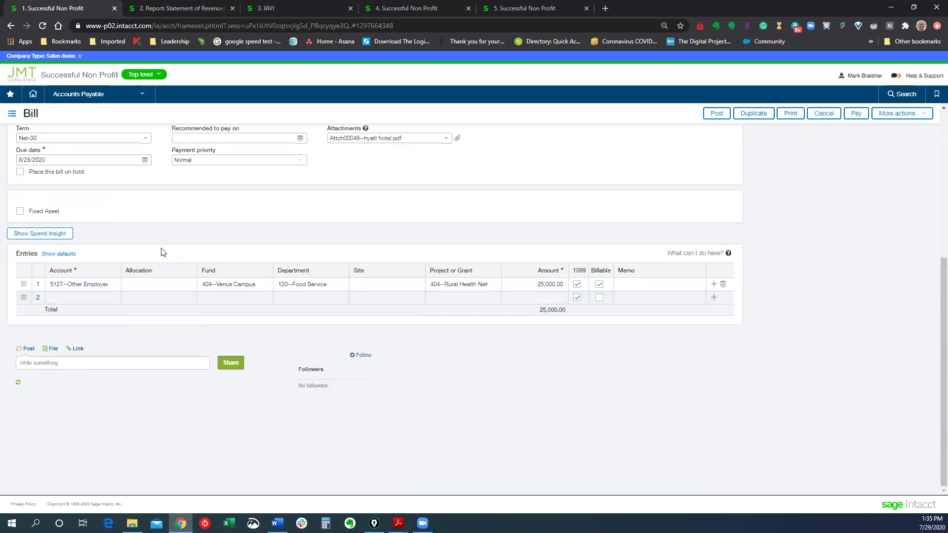
{"action": "scroll", "coordinate": [162, 252], "scroll_direction": "up", "scroll_amount": 5}
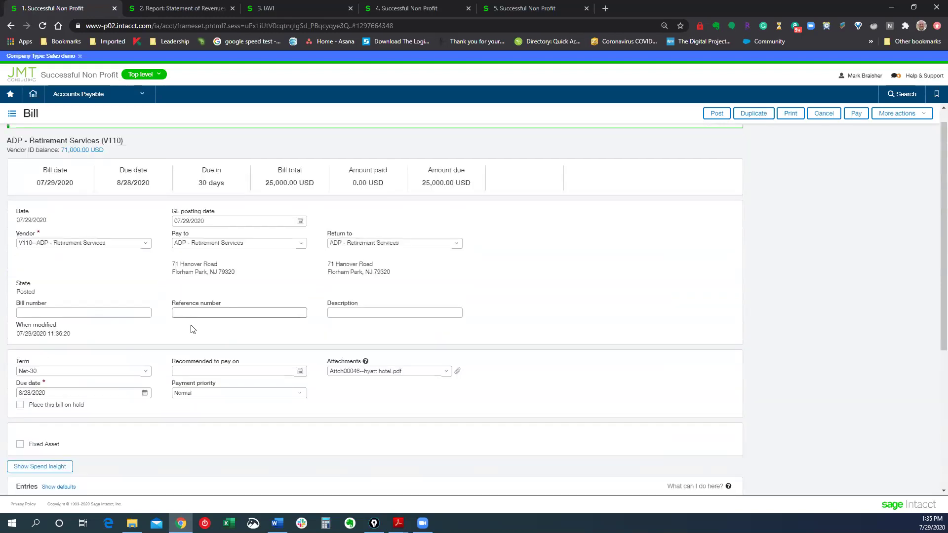
{"action": "scroll", "coordinate": [207, 335], "scroll_direction": "down", "scroll_amount": 4}
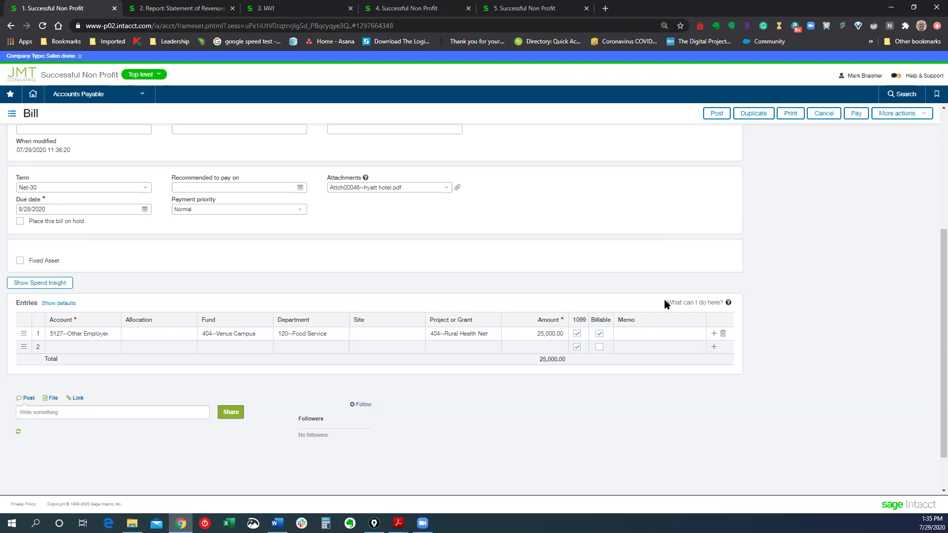
{"action": "left_click_drag", "start_coordinate": [163, 365], "coordinate": [405, 431]}
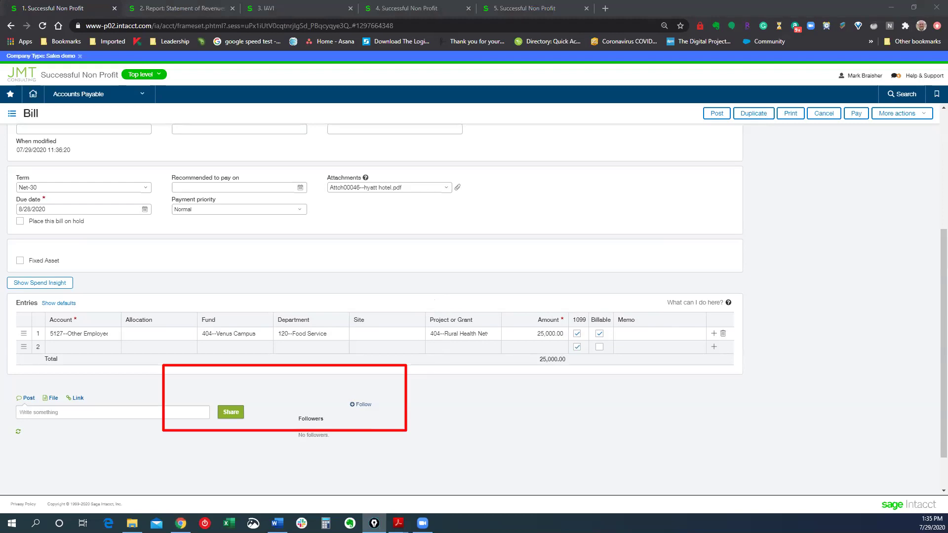
{"action": "mouse_move", "coordinate": [416, 295]}
{"action": "left_mouse_down"}
{"action": "mouse_move", "coordinate": [429, 317]}
{"action": "mouse_move", "coordinate": [526, 372]}
{"action": "mouse_move", "coordinate": [506, 371]}
{"action": "left_mouse_up"}
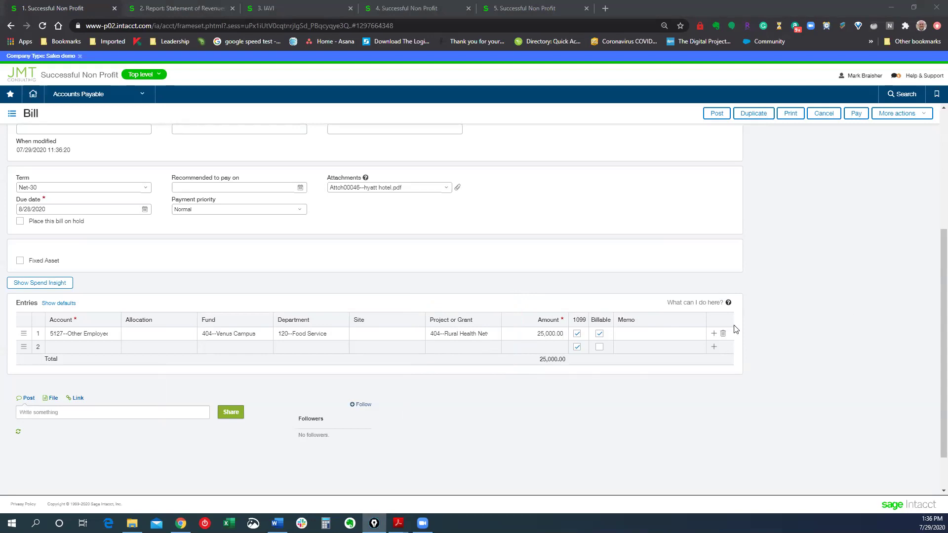
{"action": "left_click_drag", "start_coordinate": [589, 311], "coordinate": [618, 363]}
{"action": "mouse_move", "coordinate": [112, 306]}
{"action": "left_mouse_down"}
{"action": "mouse_move", "coordinate": [157, 345]}
{"action": "mouse_move", "coordinate": [201, 354]}
{"action": "left_mouse_up"}
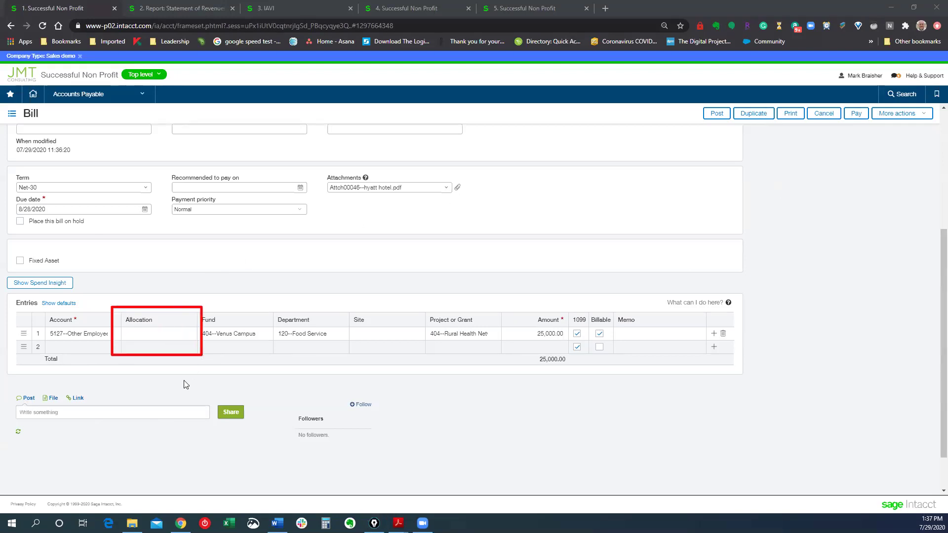
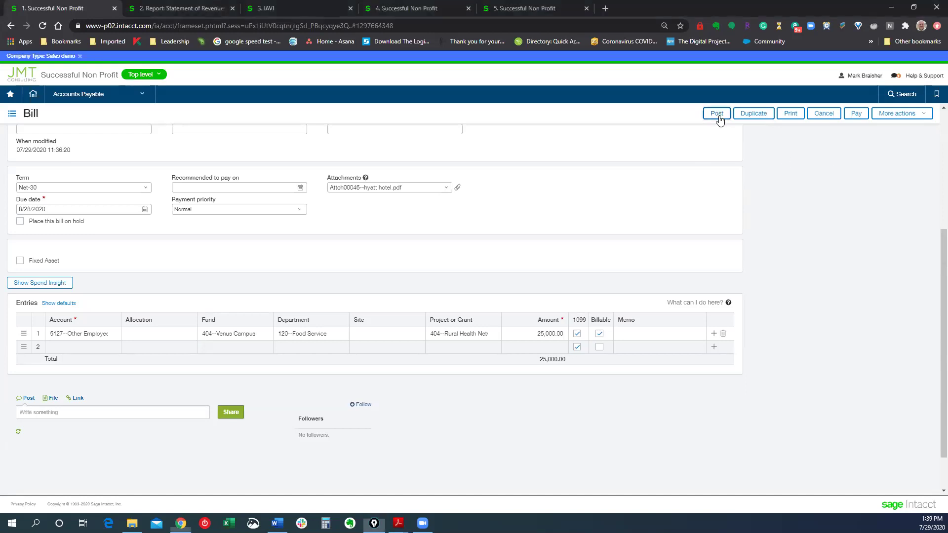
- Post the bill and open the Pay Bills page in Accounts Payable
{"action": "left_click", "coordinate": [716, 114]}
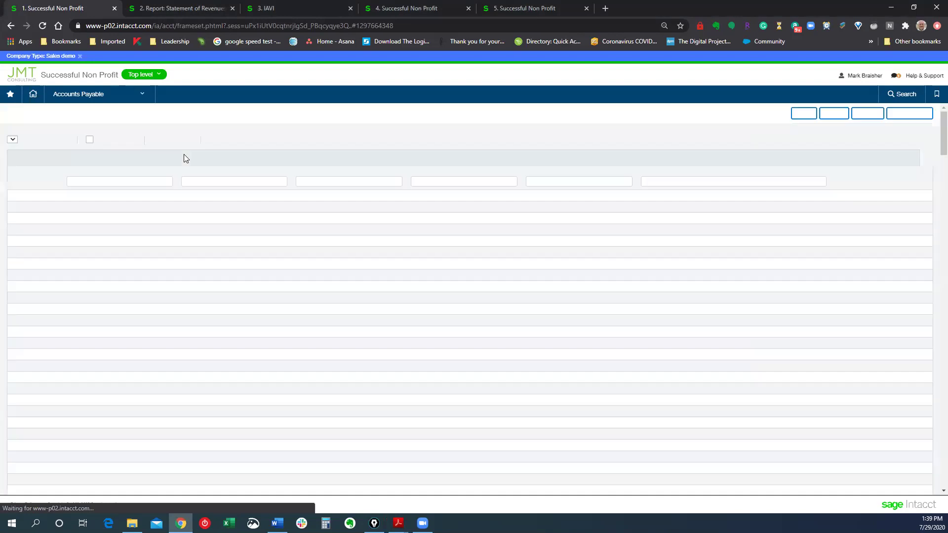
{"action": "left_click", "coordinate": [142, 97]}
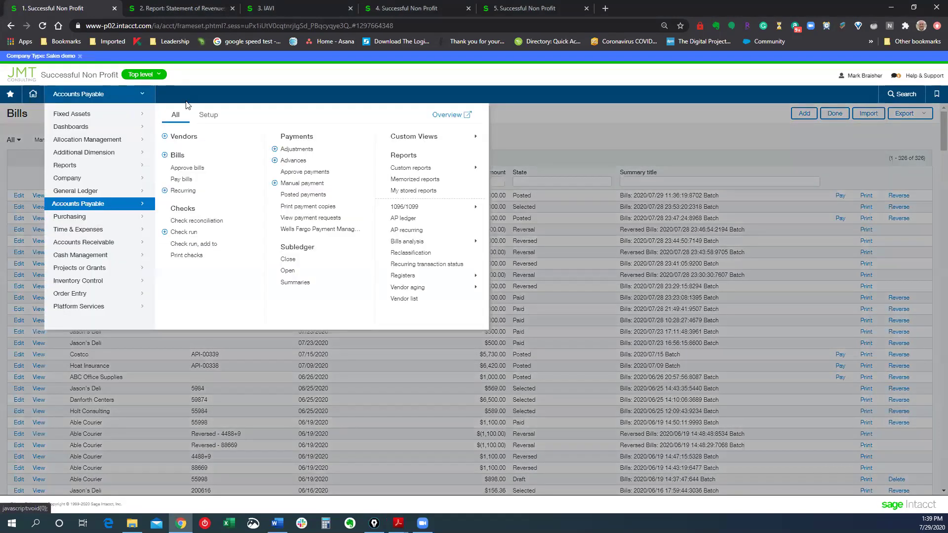
{"action": "left_click", "coordinate": [182, 181]}
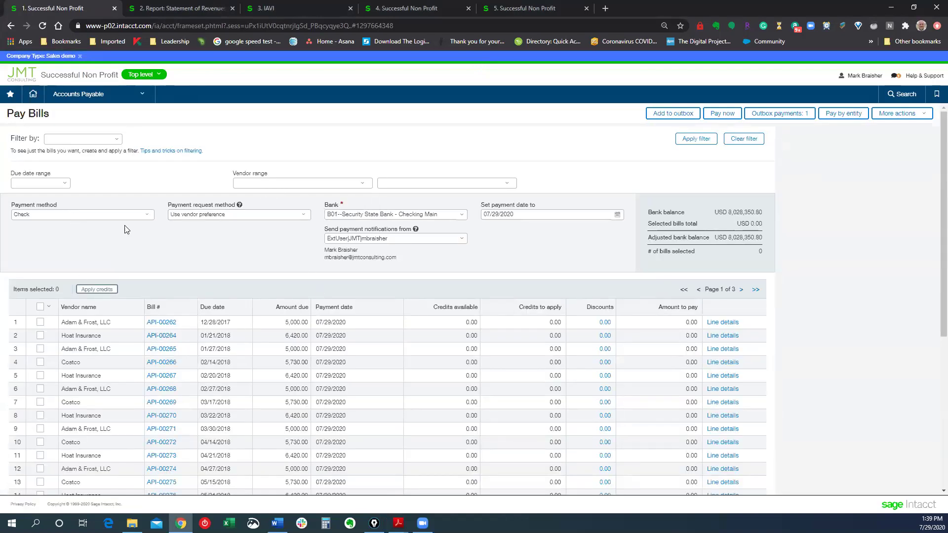
- Select the Adam & Frost, LLC bill due 12/28/2017, review the payment methods, and pay it immediately by check
{"action": "left_click", "coordinate": [40, 322]}
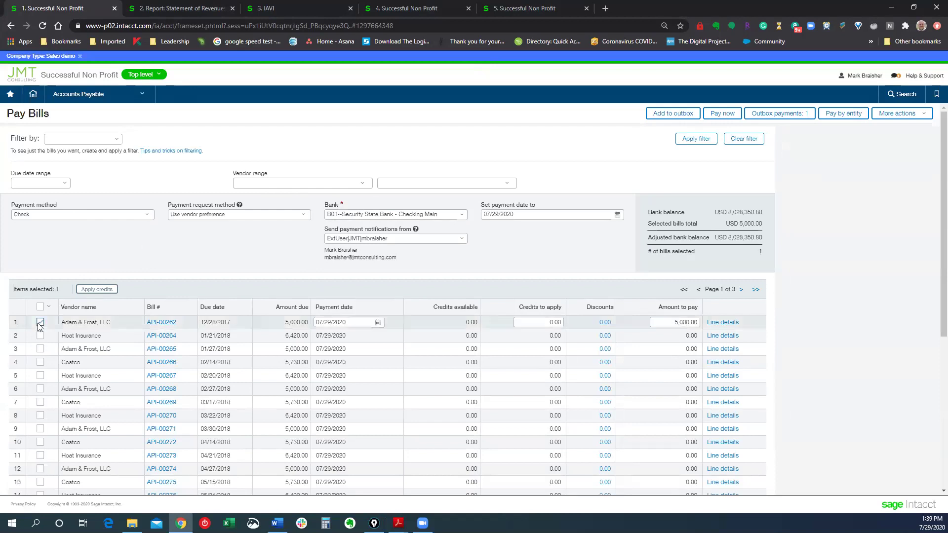
{"action": "left_click", "coordinate": [146, 217]}
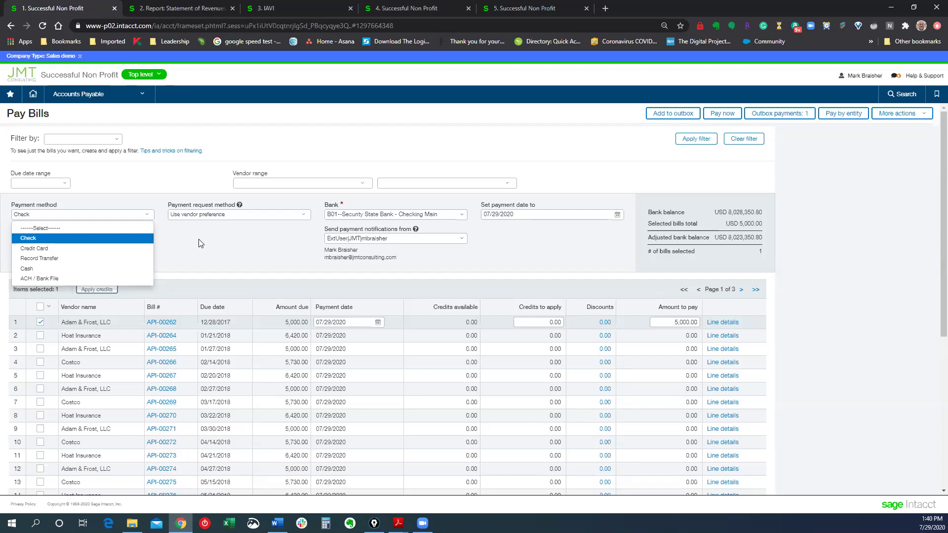
{"action": "left_click", "coordinate": [220, 253]}
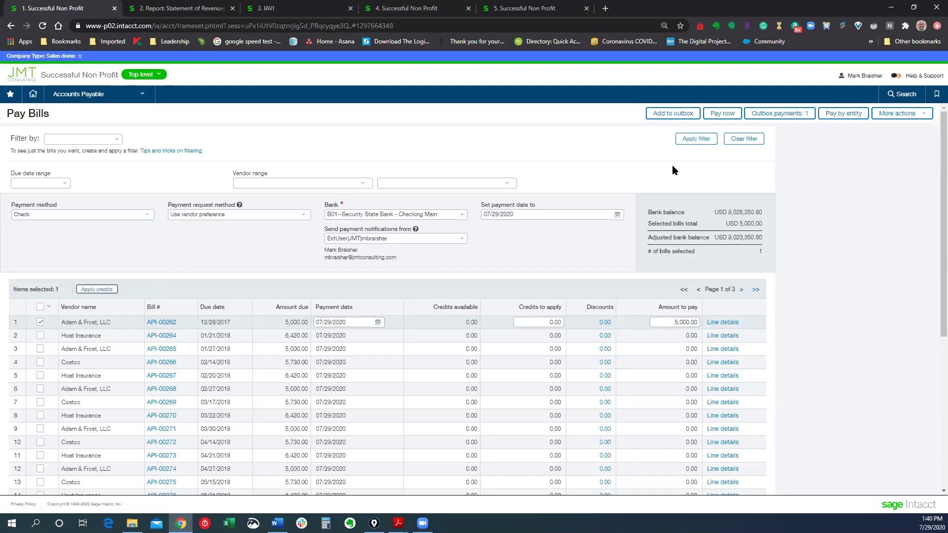
{"action": "left_click", "coordinate": [721, 115]}
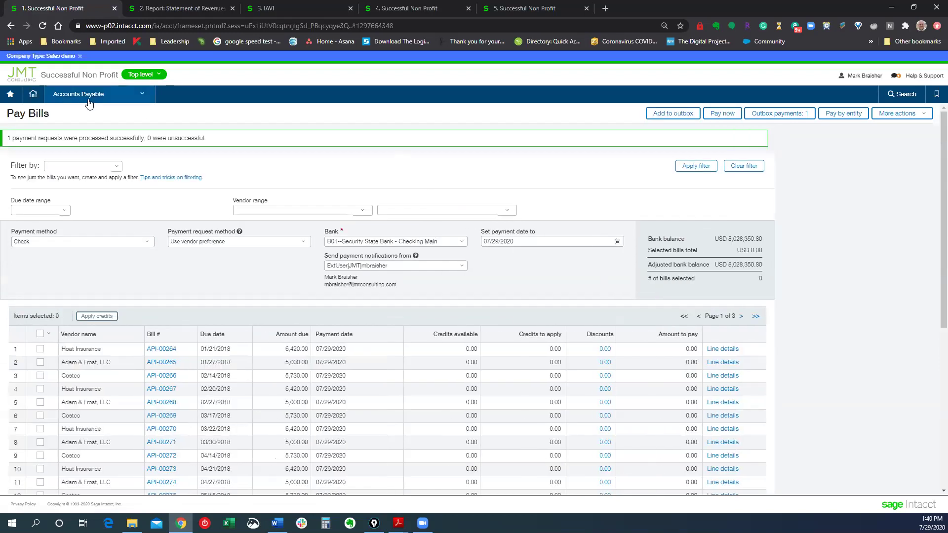
- Open the Print Checks page in Accounts Payable and print the Adam & Frost, LLC check with payment date 07/29/2020
{"action": "left_click", "coordinate": [147, 101]}
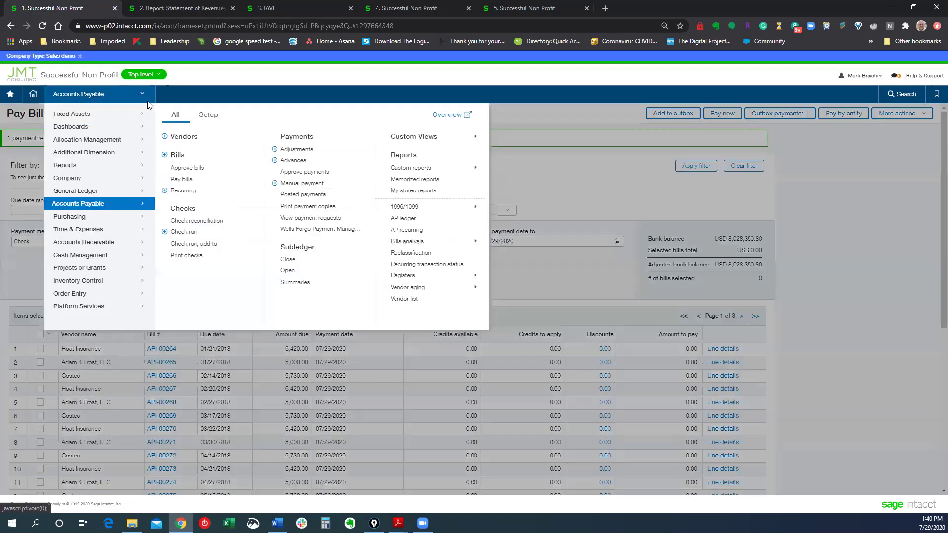
{"action": "left_click", "coordinate": [195, 257]}
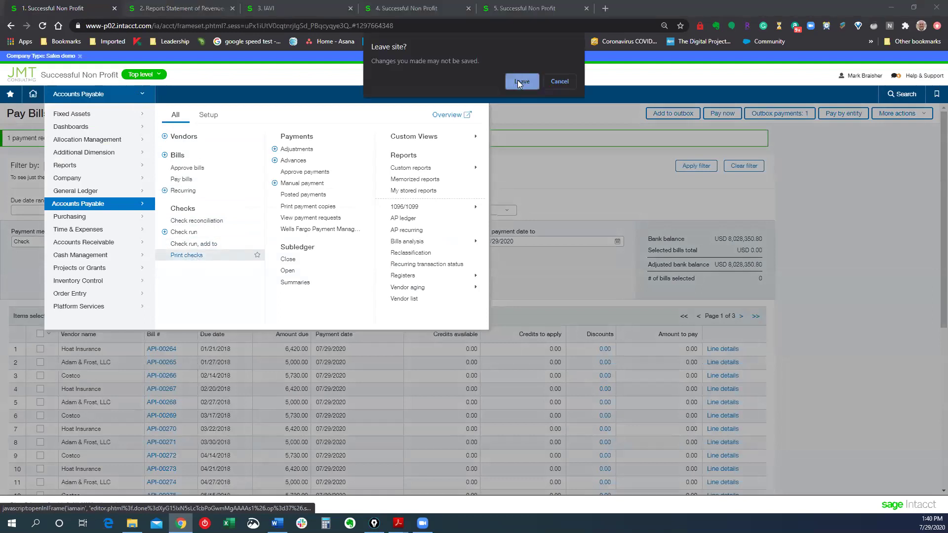
{"action": "left_click", "coordinate": [517, 80]}
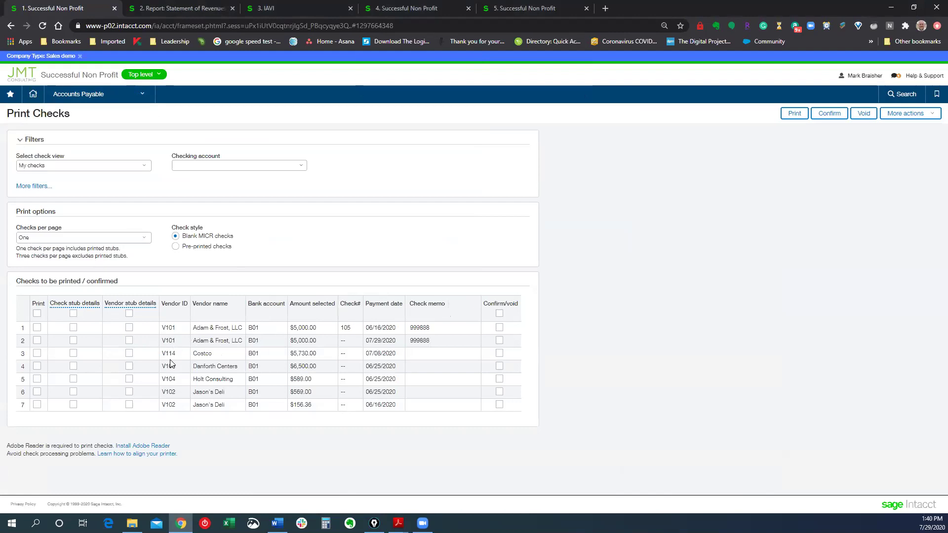
{"action": "left_click", "coordinate": [37, 340]}
{"action": "left_click", "coordinate": [794, 114]}
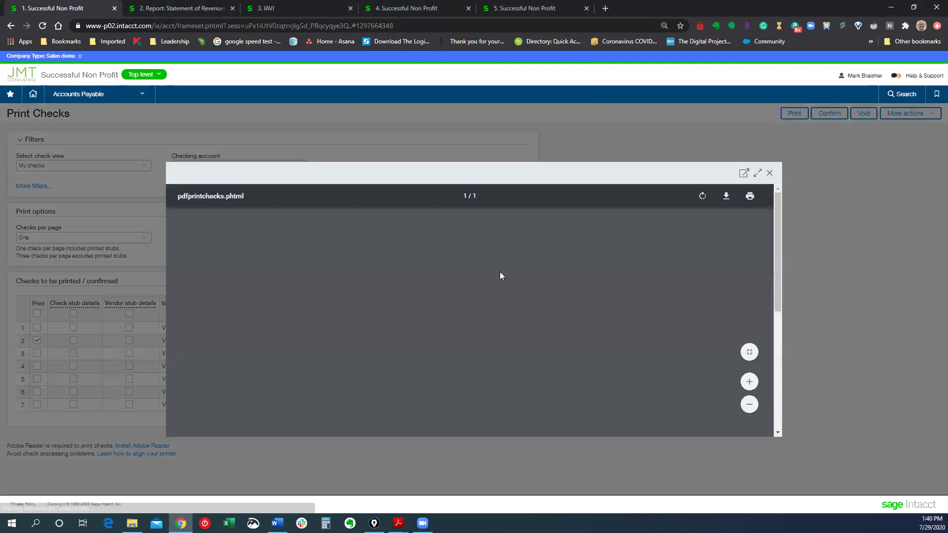
- Review the check and its stub in the print preview, close it, and confirm the printed check
{"action": "scroll", "coordinate": [528, 327], "scroll_direction": "down", "scroll_amount": 4}
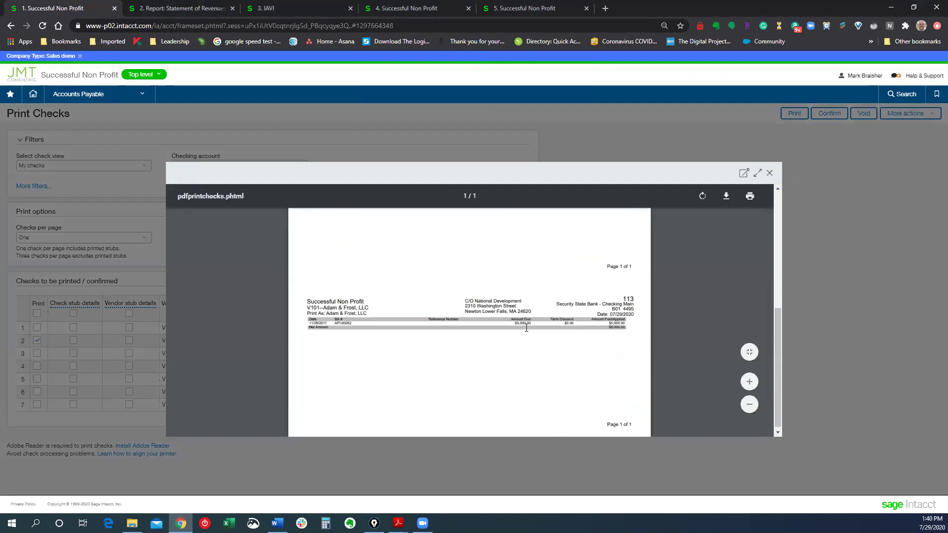
{"action": "scroll", "coordinate": [527, 327], "scroll_direction": "up", "scroll_amount": 5}
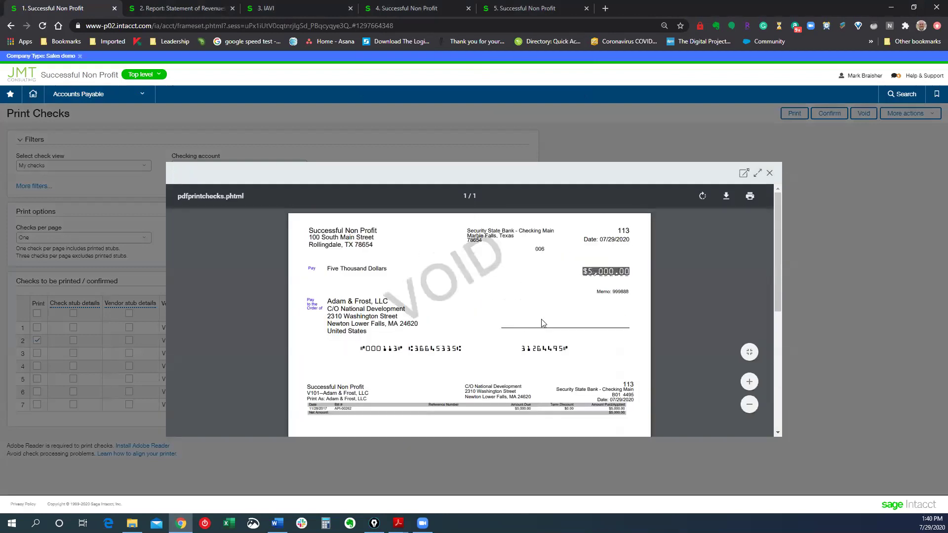
{"action": "left_click", "coordinate": [770, 173]}
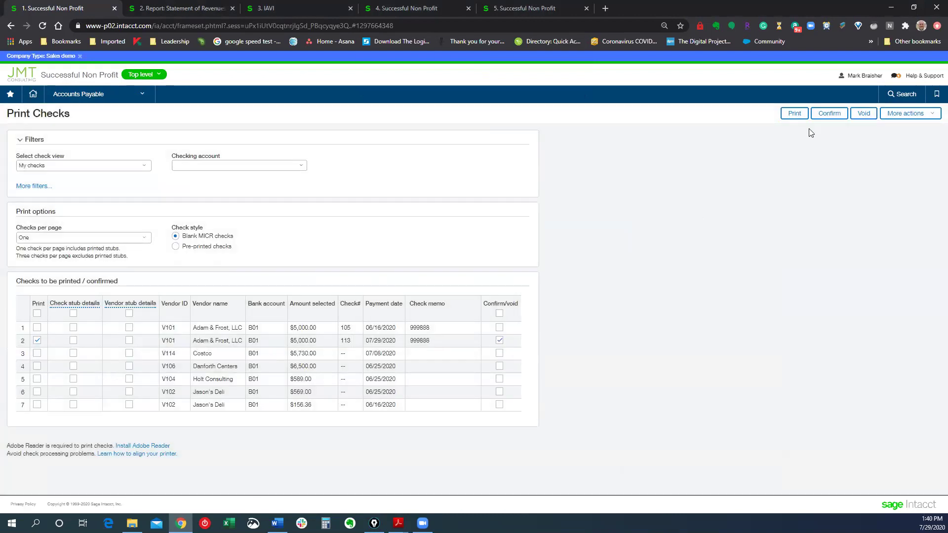
{"action": "left_click", "coordinate": [830, 114]}
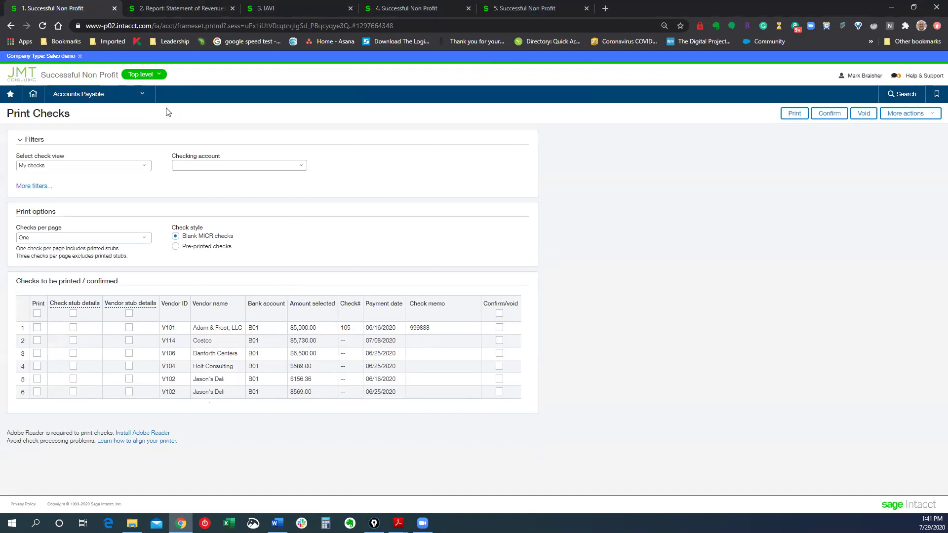
- Leave the Print Checks page and open Generate Invoices in the Projects or Grants module
{"action": "left_click", "coordinate": [142, 95]}
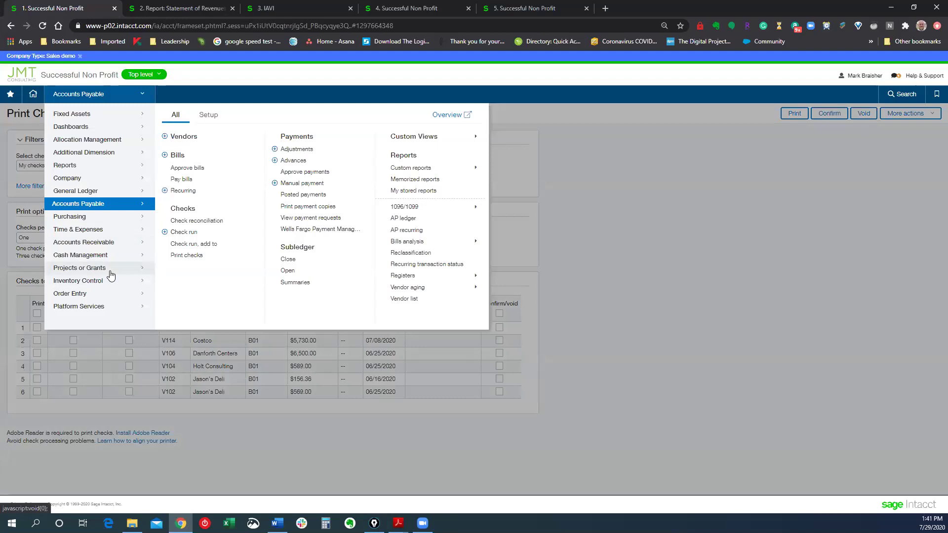
{"action": "mouse_move", "coordinate": [111, 275]}
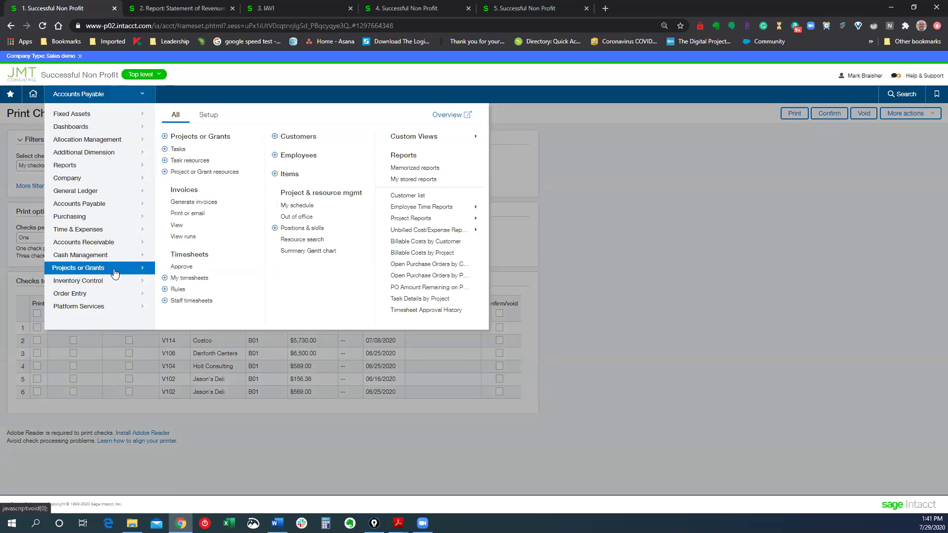
{"action": "left_click", "coordinate": [182, 206]}
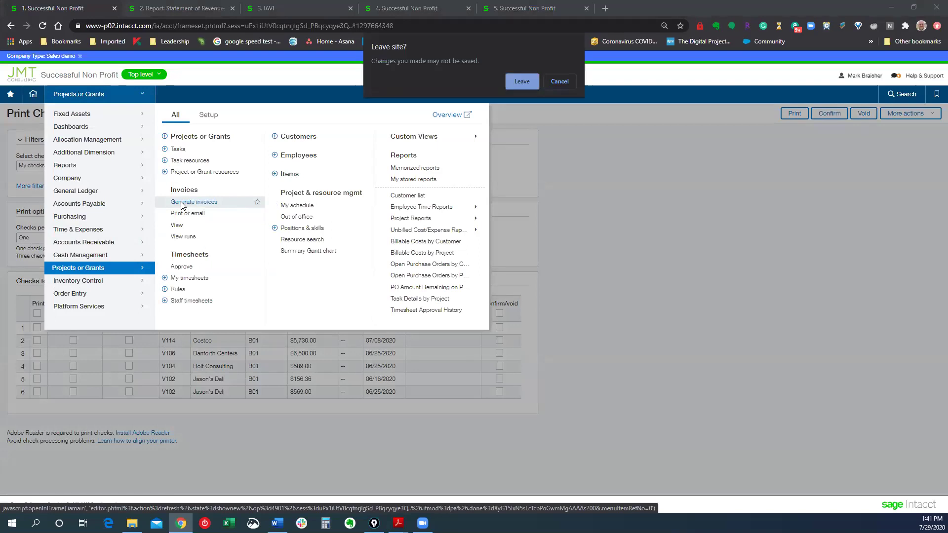
{"action": "left_click", "coordinate": [522, 82]}
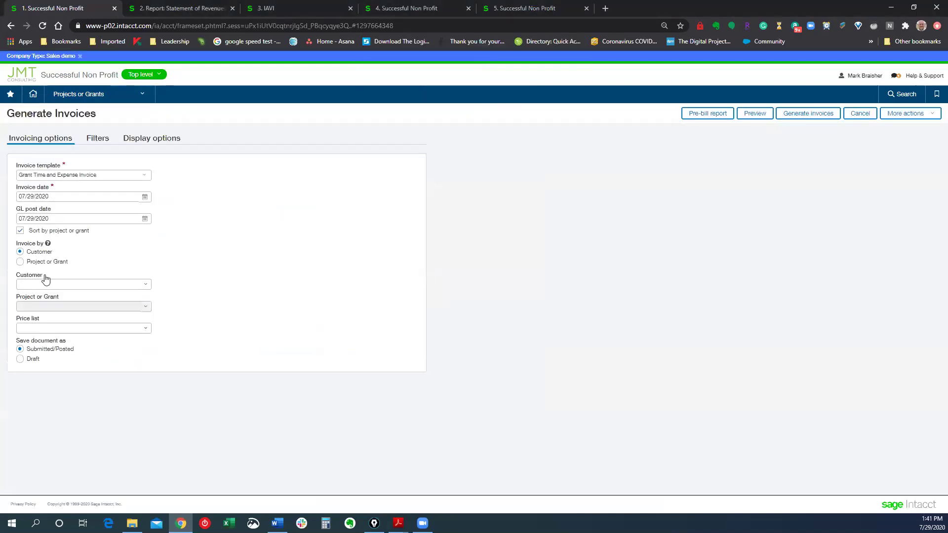
- Set invoicing by project or grant, choose 404--Rural Health Network, and preview the invoice
{"action": "left_click", "coordinate": [20, 262]}
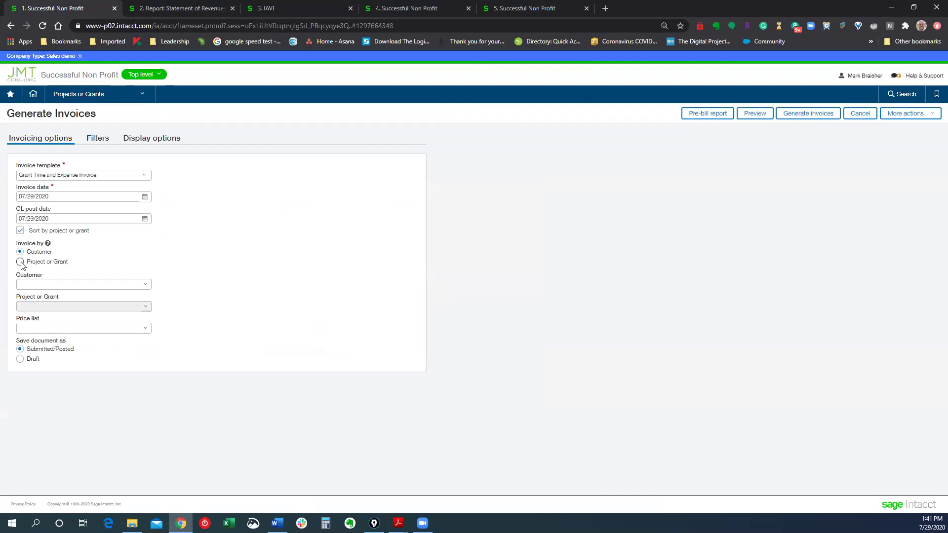
{"action": "left_click", "coordinate": [146, 307]}
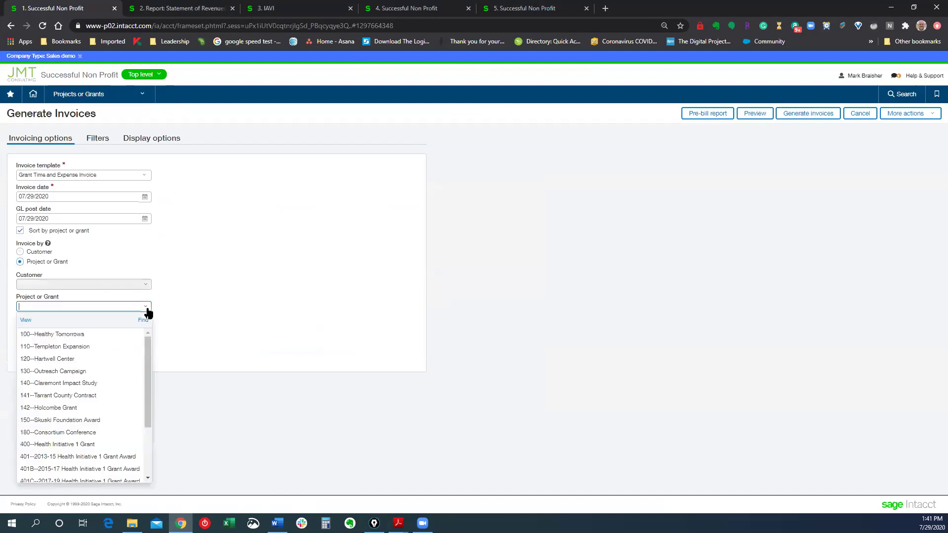
{"action": "scroll", "coordinate": [74, 445], "scroll_direction": "down", "scroll_amount": 2}
{"action": "left_click", "coordinate": [74, 444]}
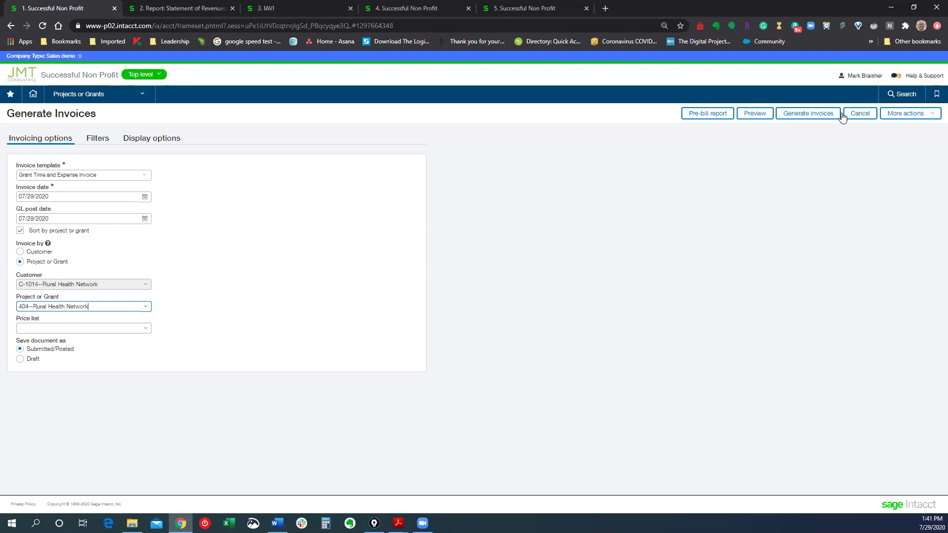
{"action": "left_click", "coordinate": [760, 115]}
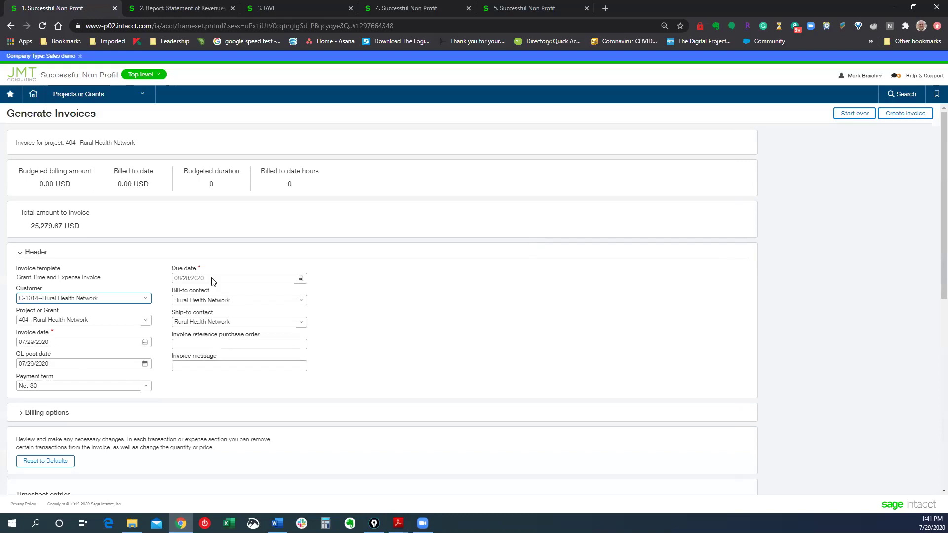
- Examine the invoice preview's timesheet entries, employee expenses, Accounts Payable expenses, and purchasing and order entry transactions
{"action": "scroll", "coordinate": [323, 351], "scroll_direction": "down", "scroll_amount": 2}
{"action": "scroll", "coordinate": [328, 298], "scroll_direction": "down", "scroll_amount": 3}
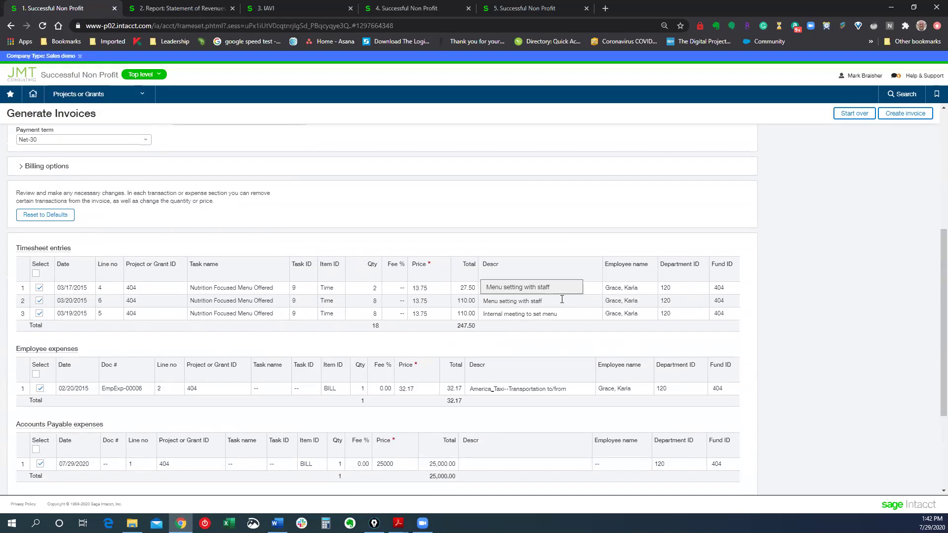
{"action": "scroll", "coordinate": [315, 330], "scroll_direction": "down", "scroll_amount": 3}
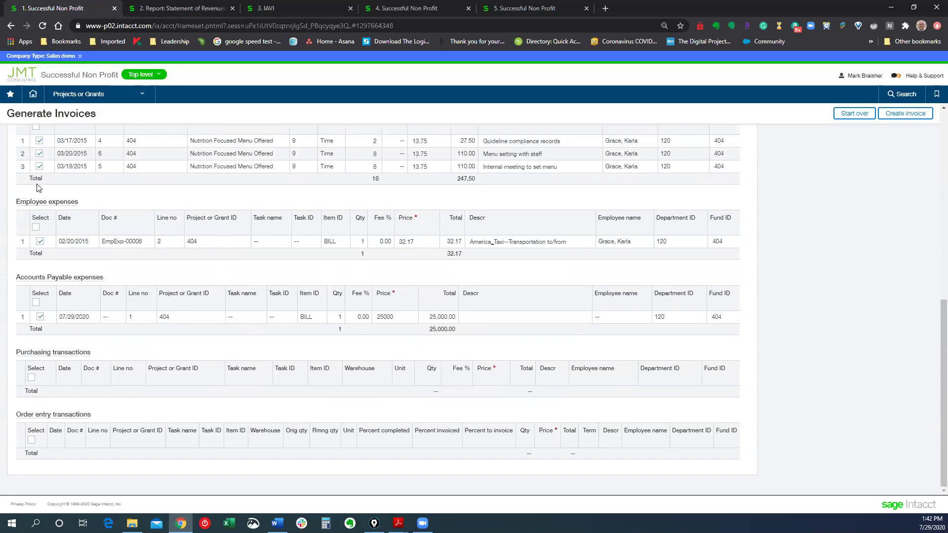
{"action": "scroll", "coordinate": [67, 260], "scroll_direction": "up", "scroll_amount": 2}
{"action": "scroll", "coordinate": [64, 286], "scroll_direction": "up", "scroll_amount": 3}
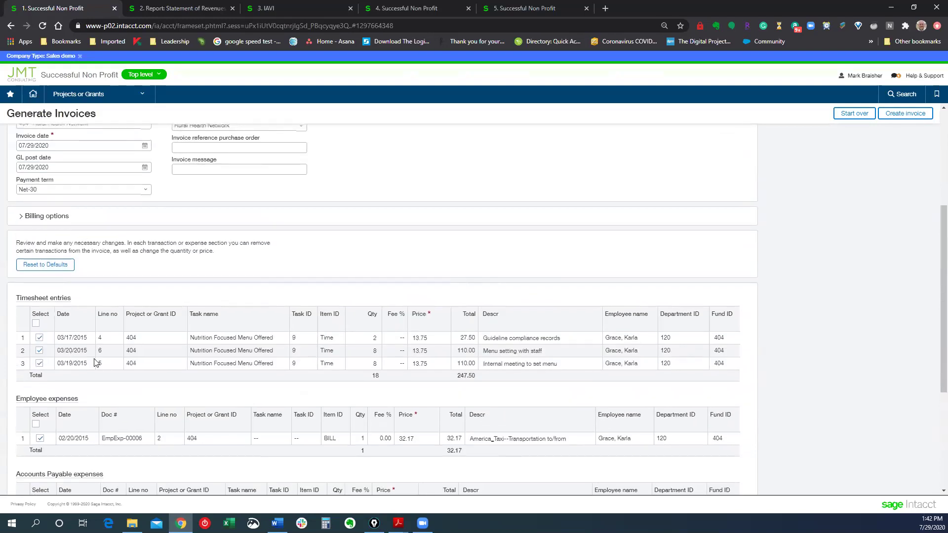
{"action": "scroll", "coordinate": [99, 345], "scroll_direction": "down", "scroll_amount": 4}
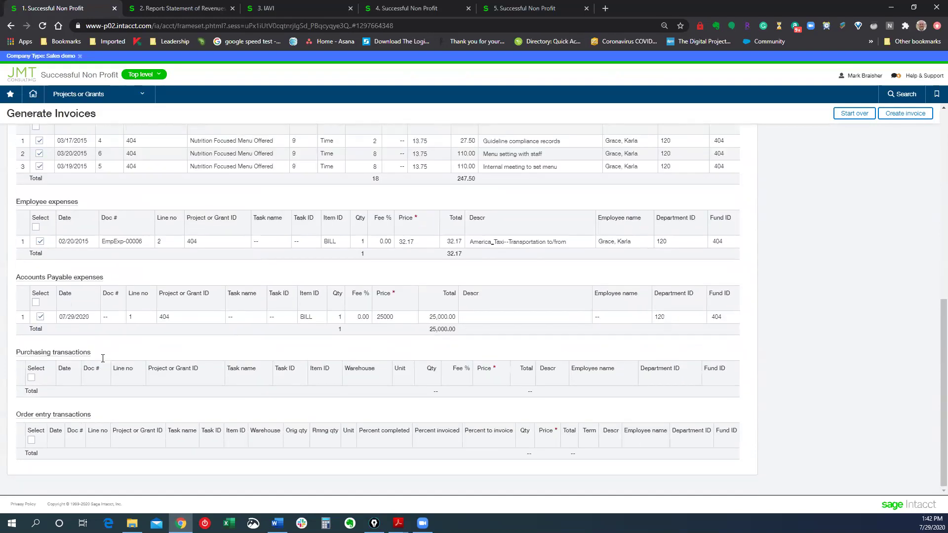
{"action": "scroll", "coordinate": [103, 358], "scroll_direction": "up", "scroll_amount": 10}
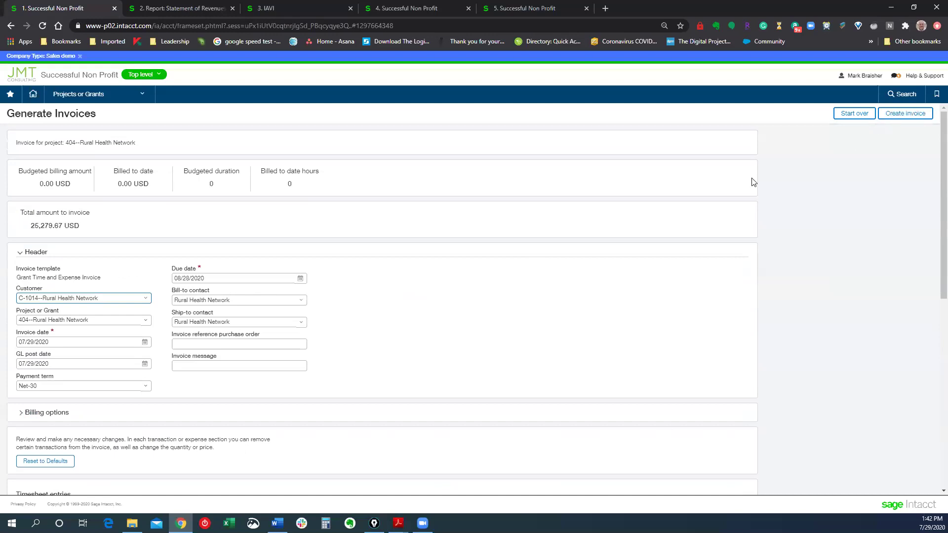